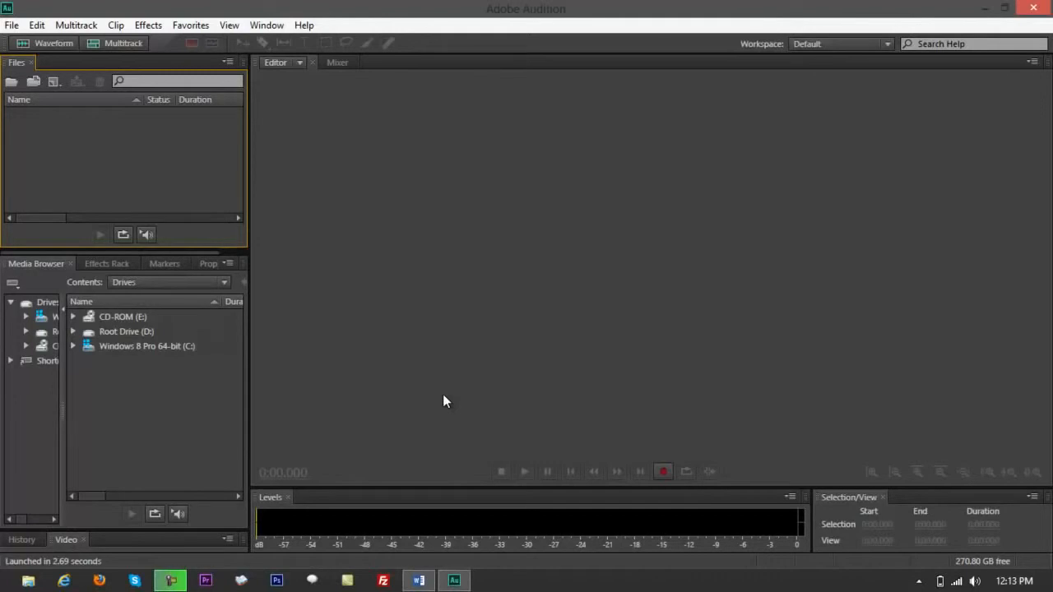
Create a new audio file named voiceover0001 with a 44100 Hz sample rate, Stereo channels and 32 (float) bit depth.
click(443, 394)
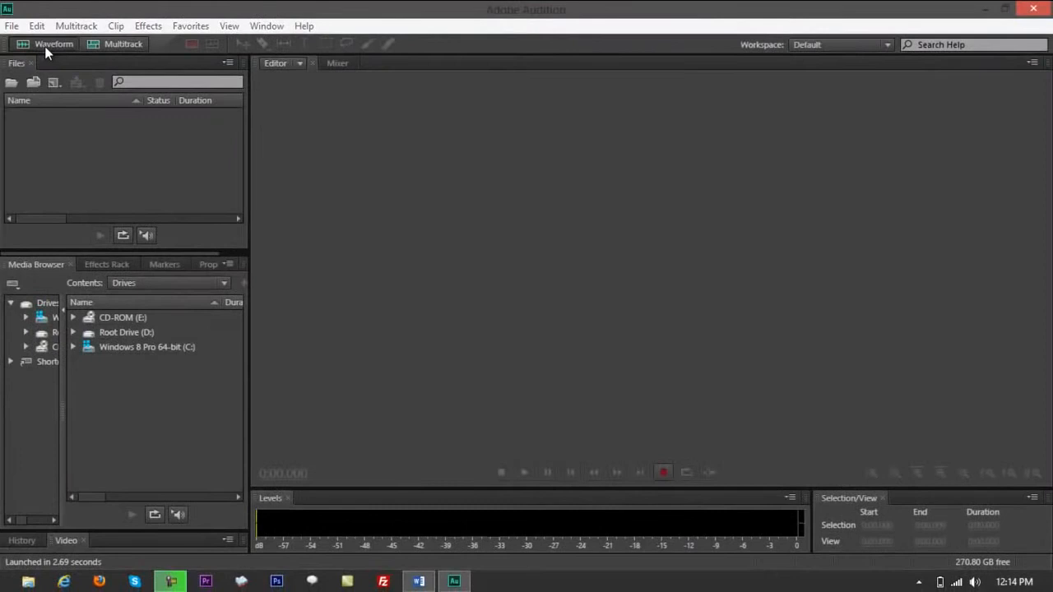
click(152, 160)
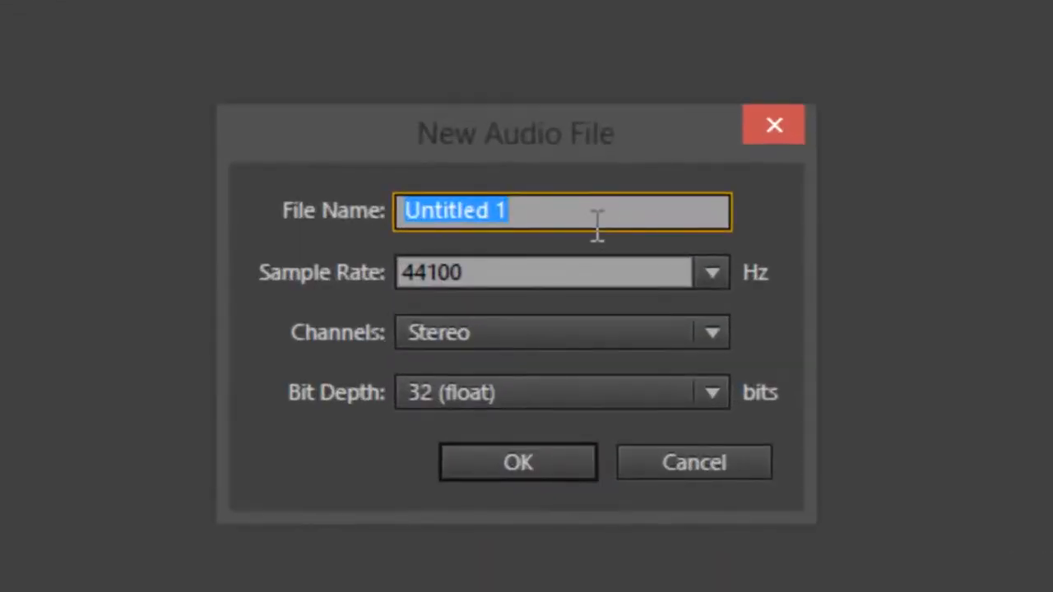
text(voi)
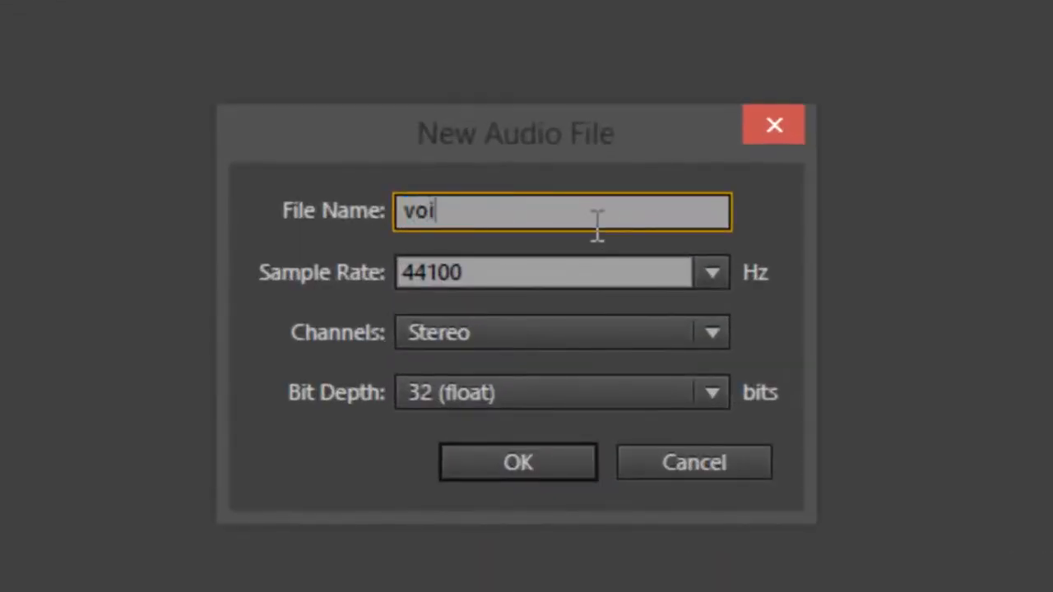
text(ceover0001)
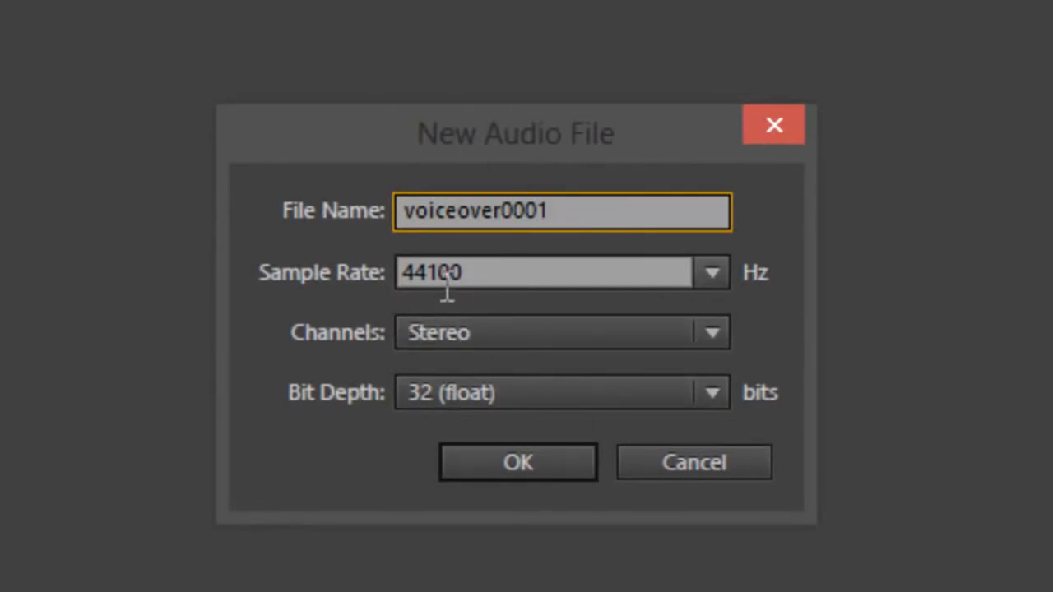
click(722, 280)
click(378, 199)
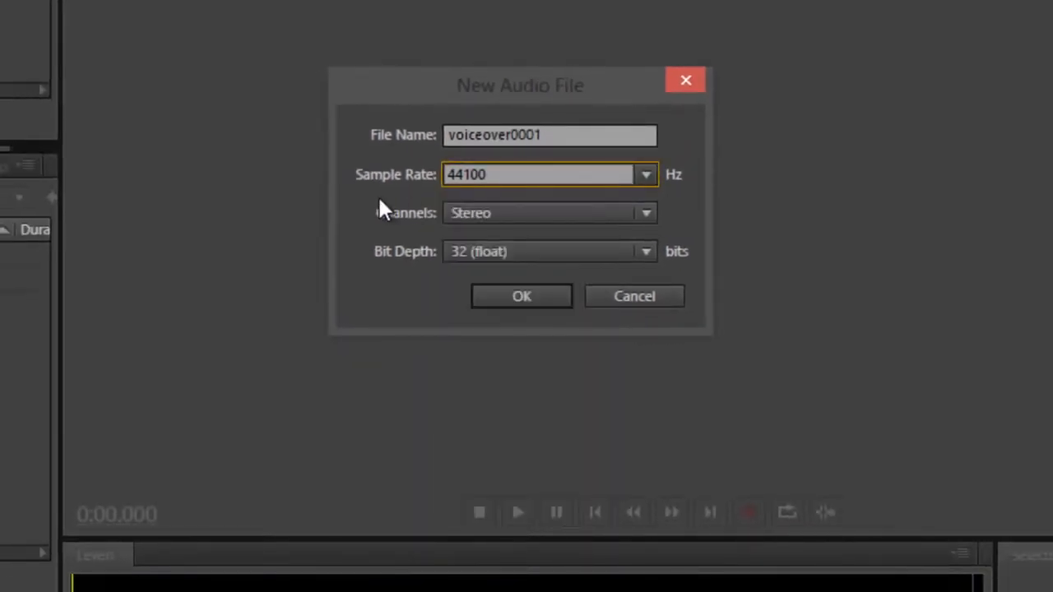
click(477, 215)
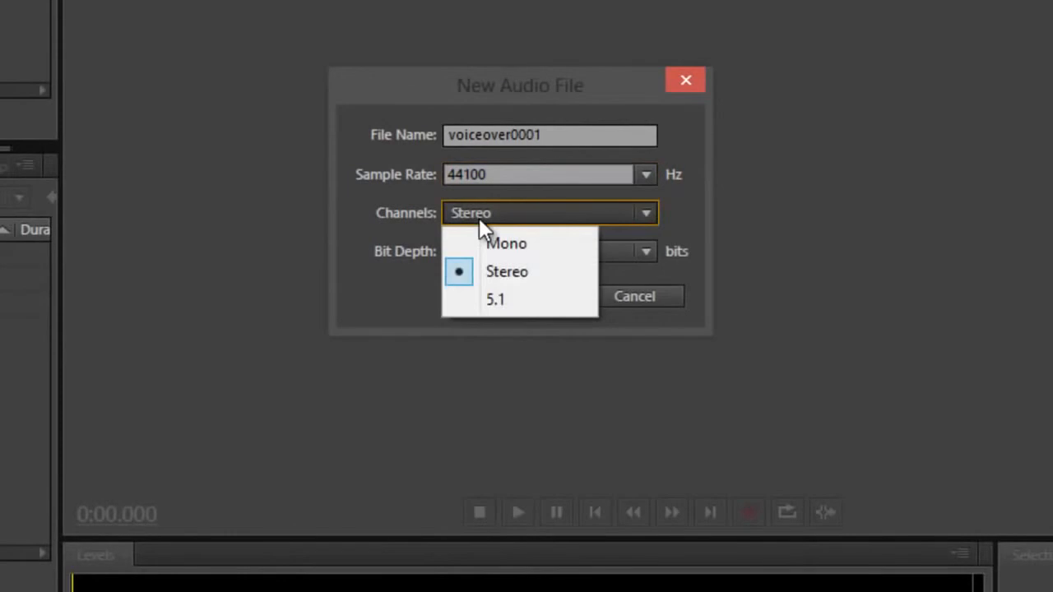
click(385, 278)
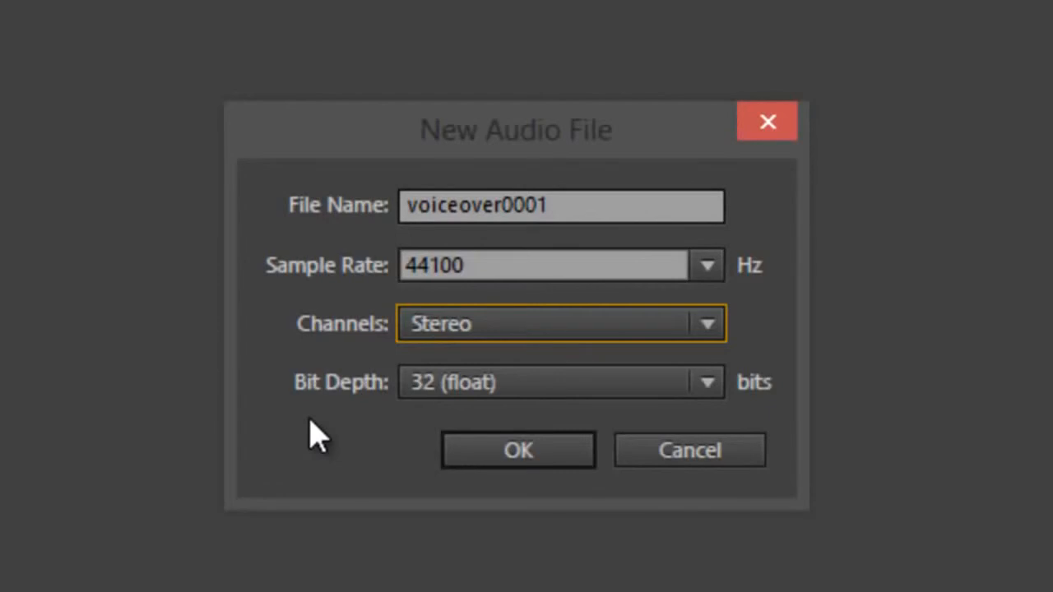
click(471, 393)
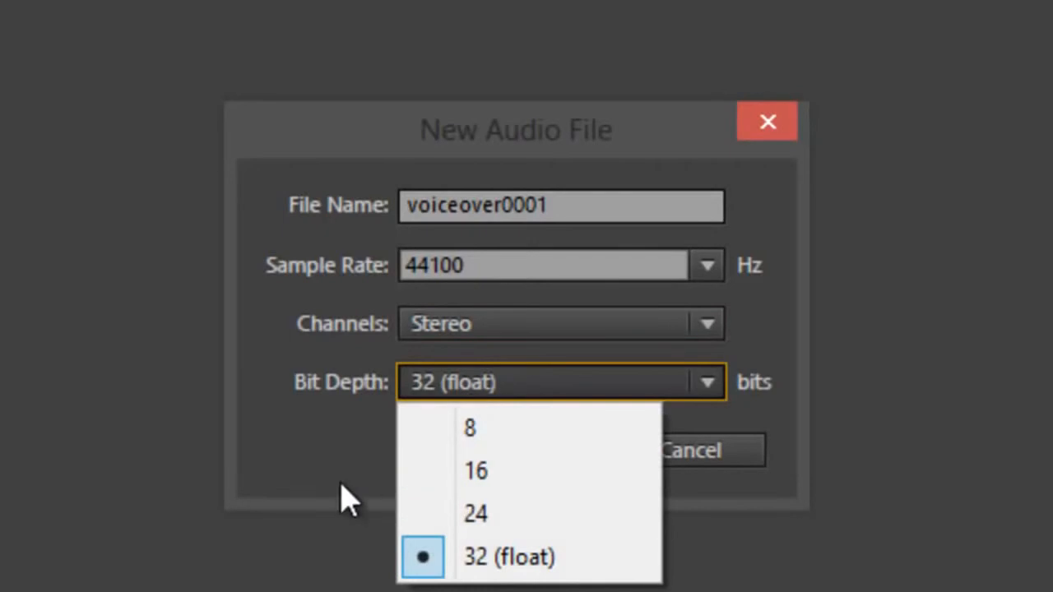
click(265, 471)
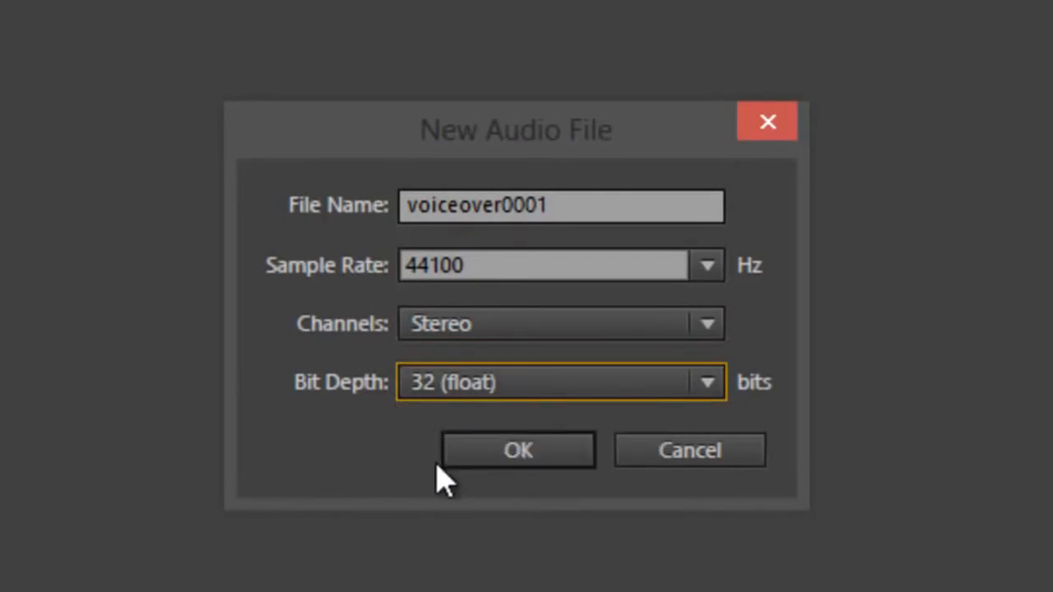
click(467, 457)
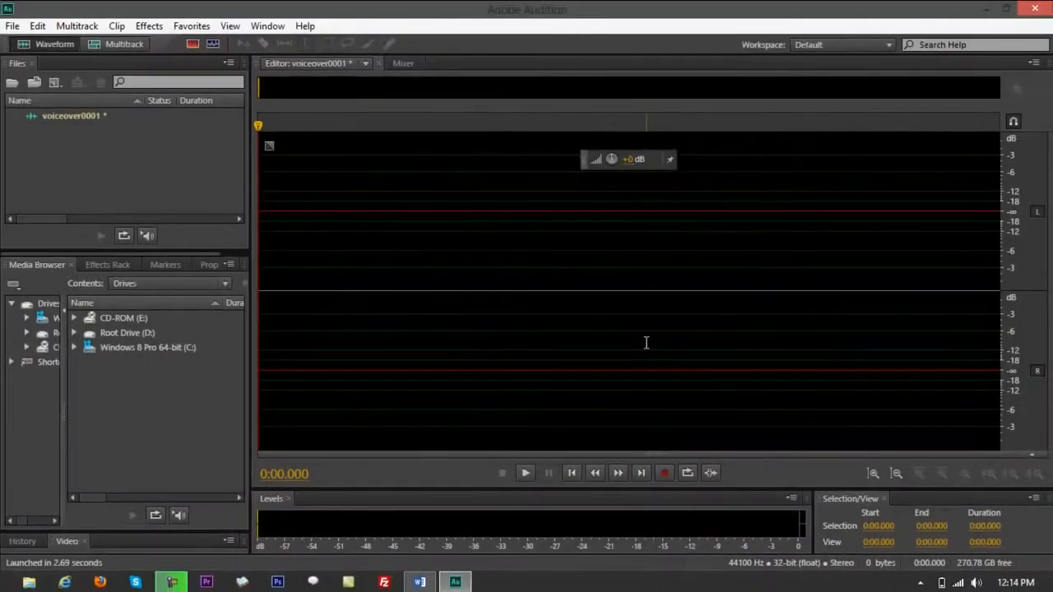
Record a short test take of about 8 seconds in voiceover0001 and play back its beginning.
click(665, 473)
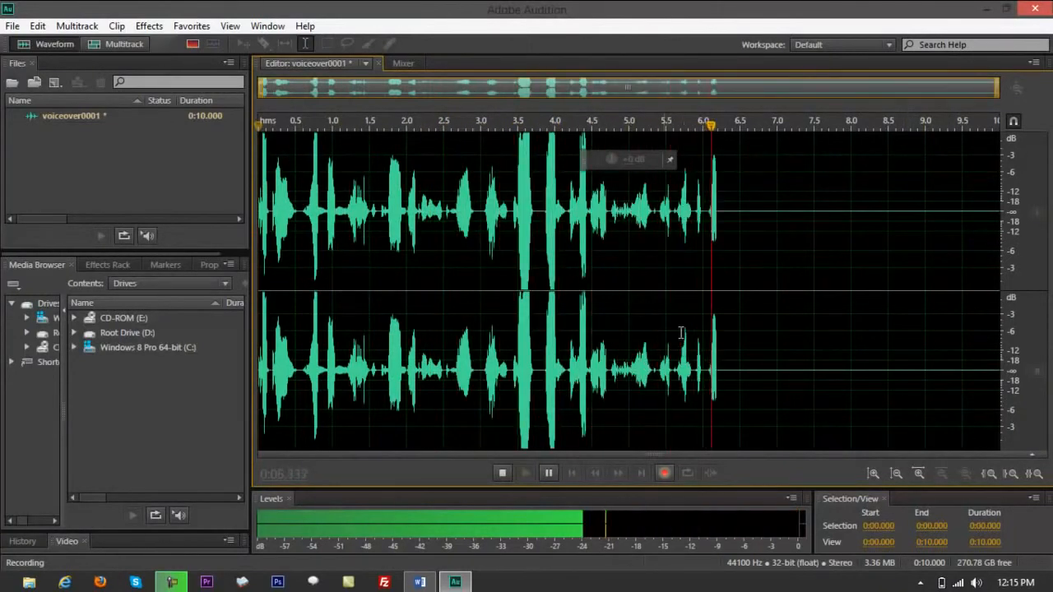
key(space)
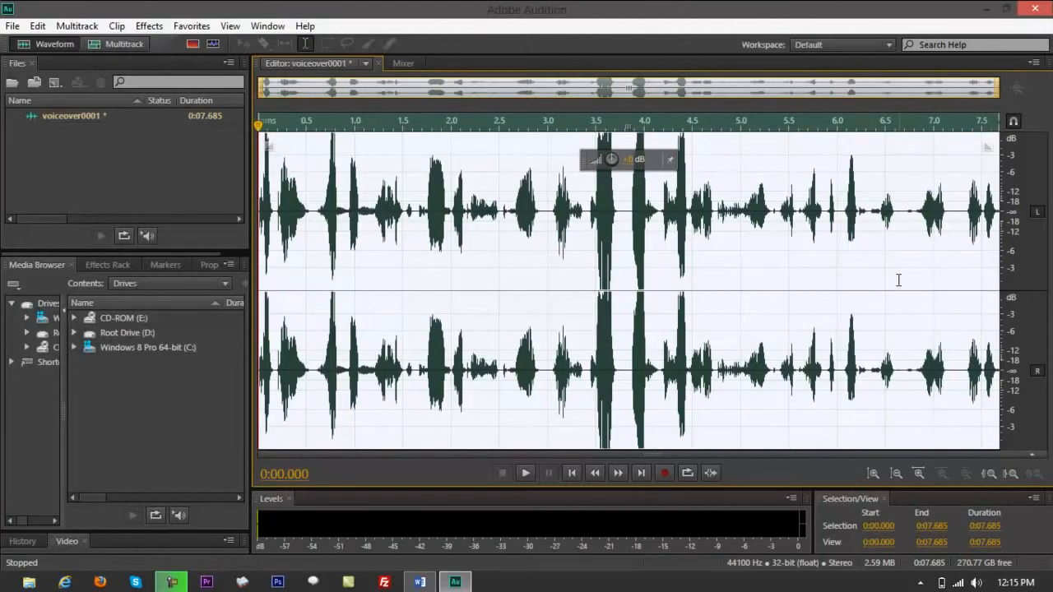
key(space)
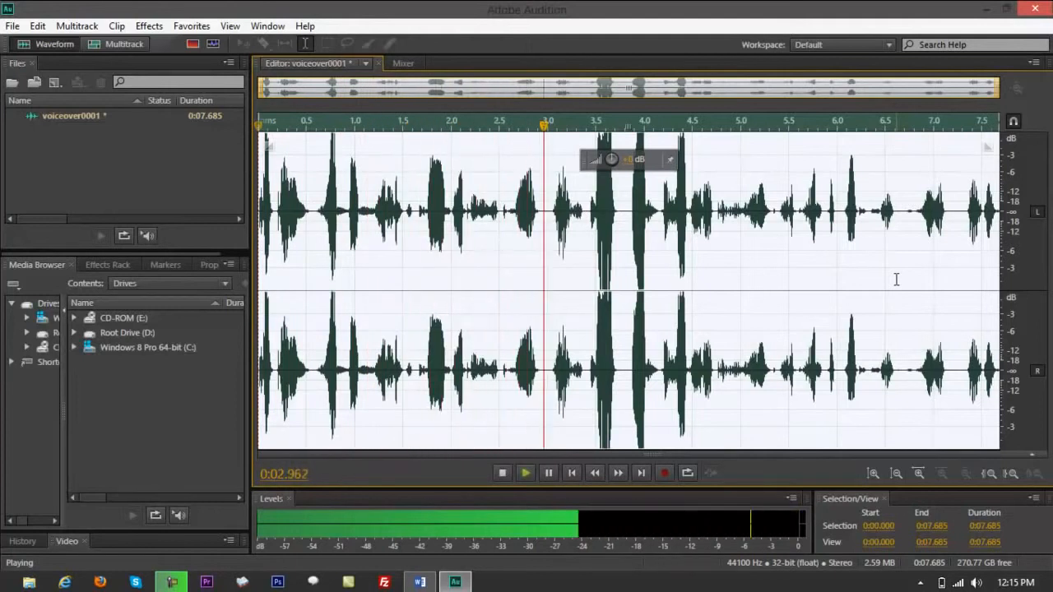
key(space)
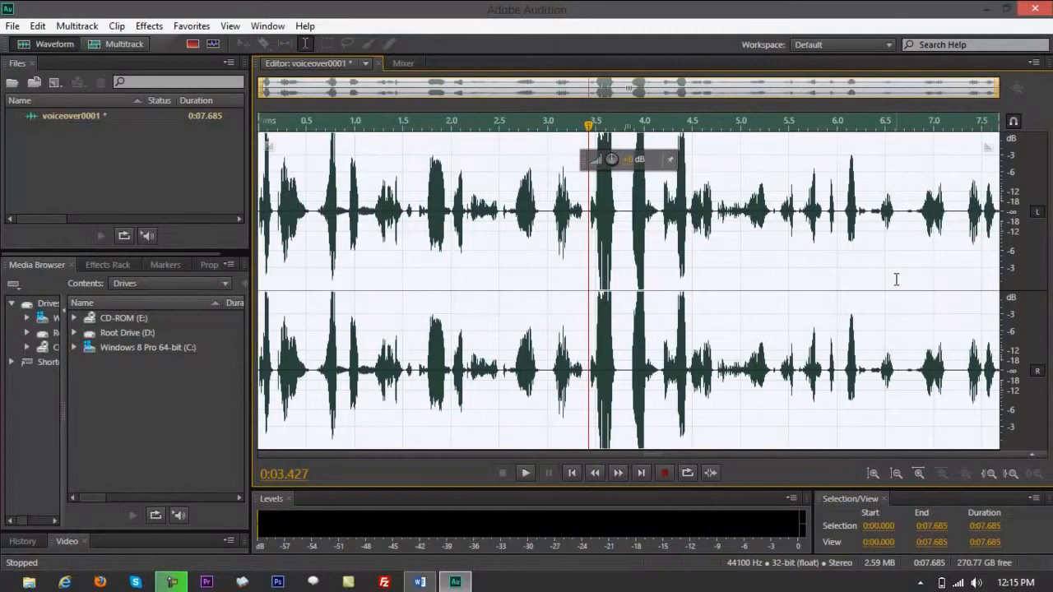
Delete the whole test recording from the voiceover0001 waveform.
key(ctrl+shift+a)
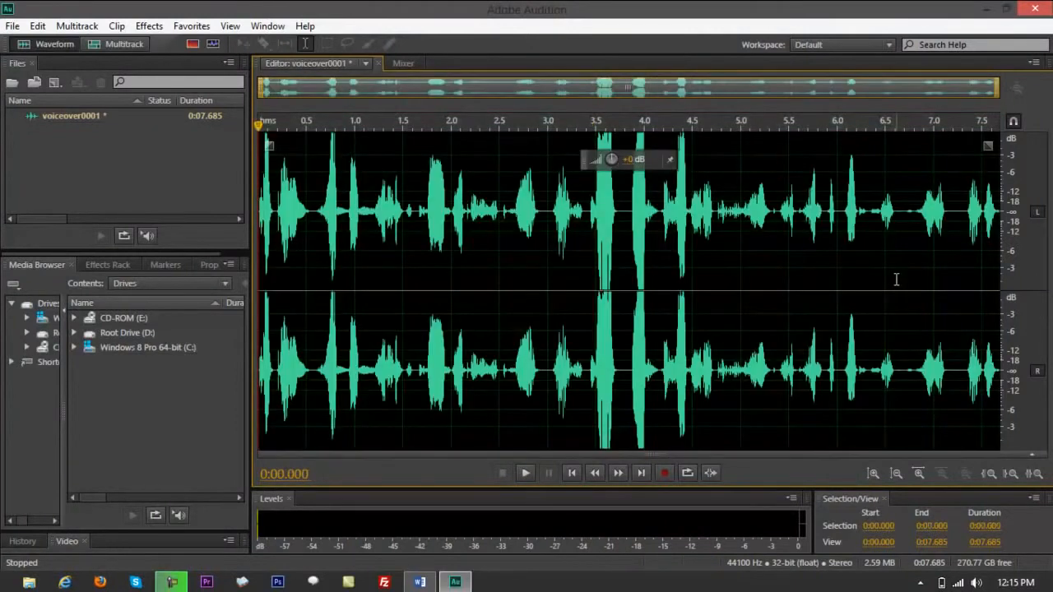
key(ctrl+a)
key(Delete)
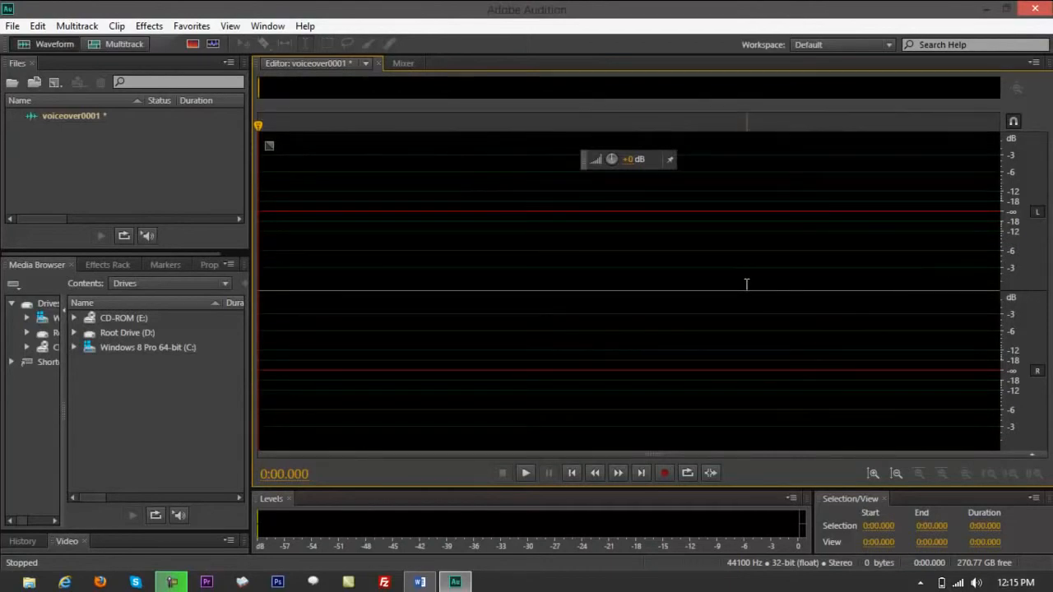
Switch to Word to read the pizza party voiceover script at 110% zoom, move its window aside and return to Audition.
click(419, 586)
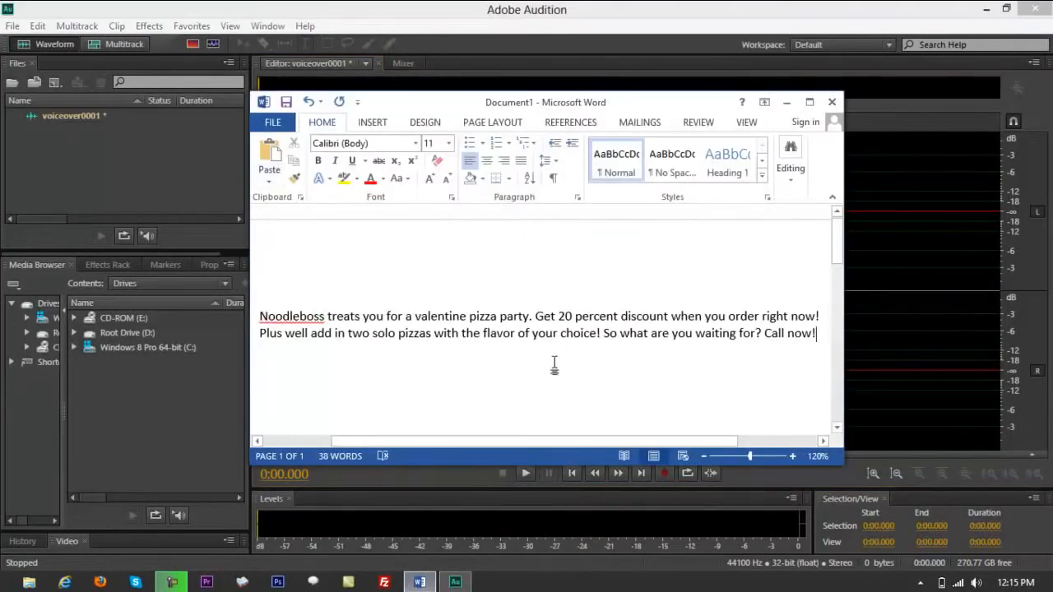
ctrl+scroll(561, 352, down, 1)
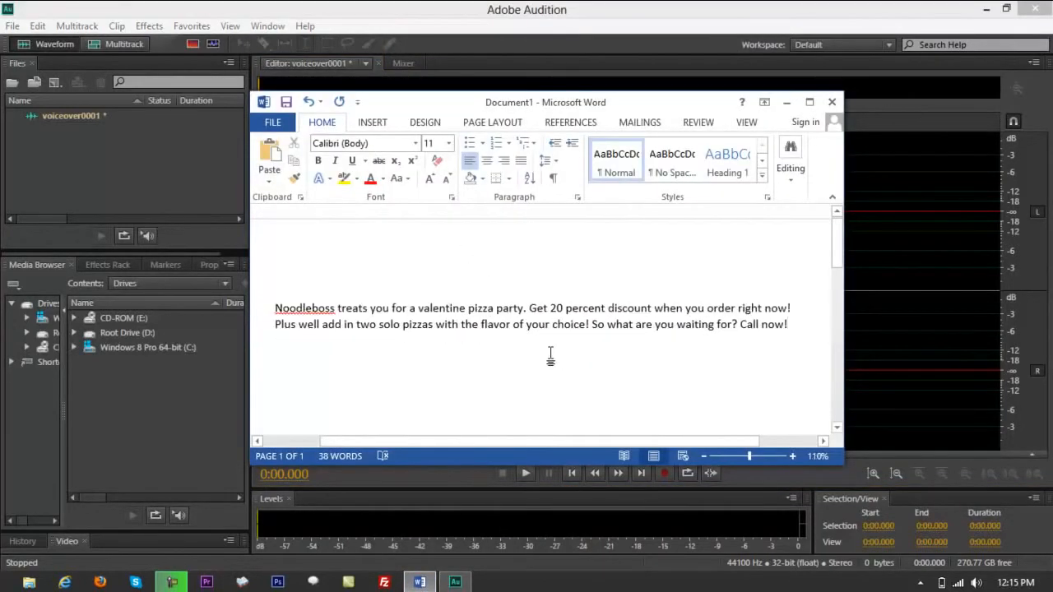
drag(571, 106, 448, 107)
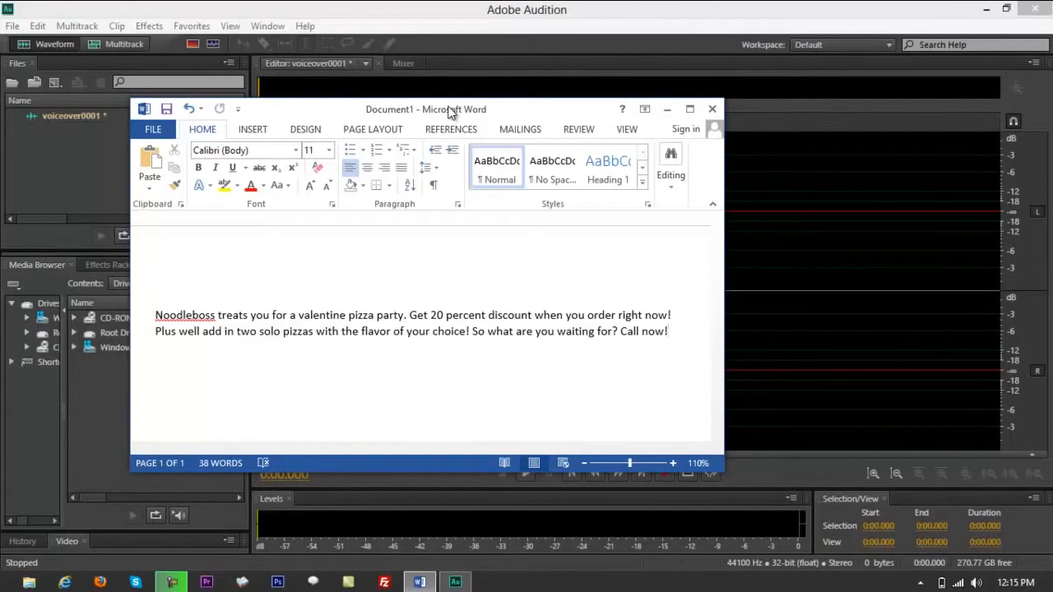
click(839, 281)
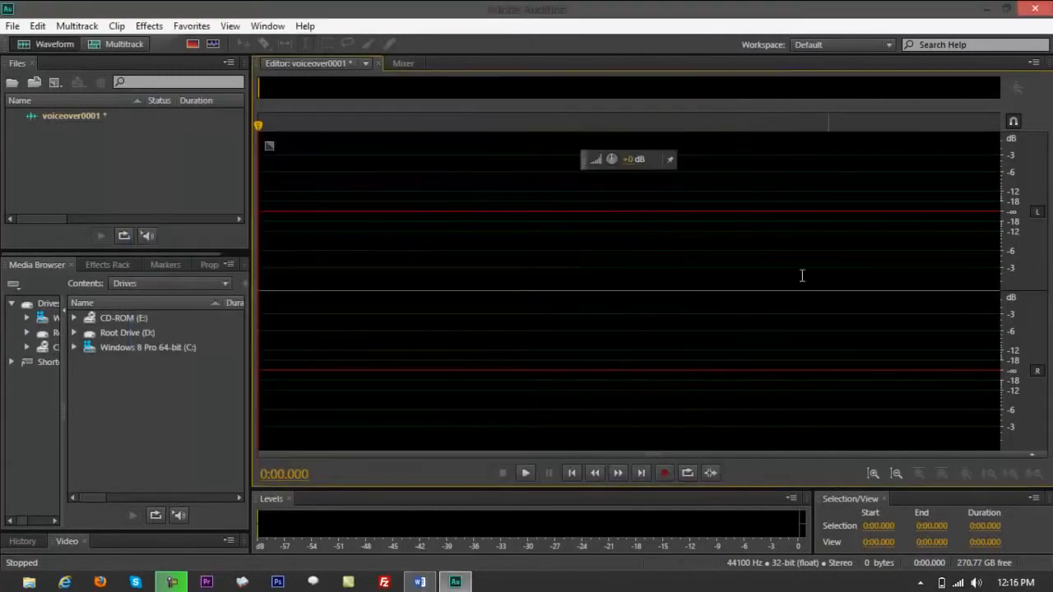
Record a trial take of about 26 seconds and delete it from the waveform.
click(662, 472)
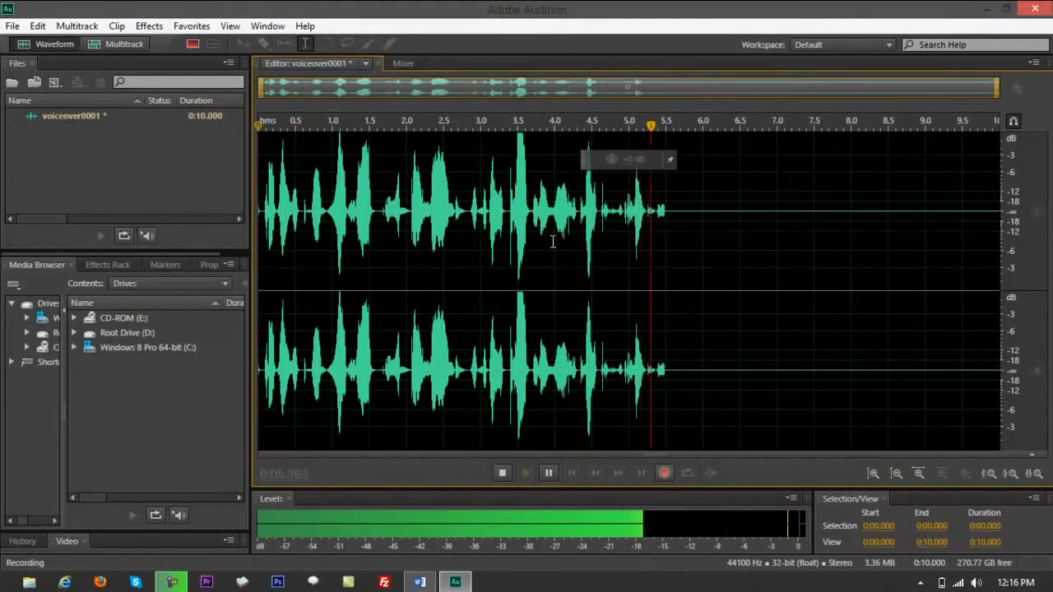
key(alt)
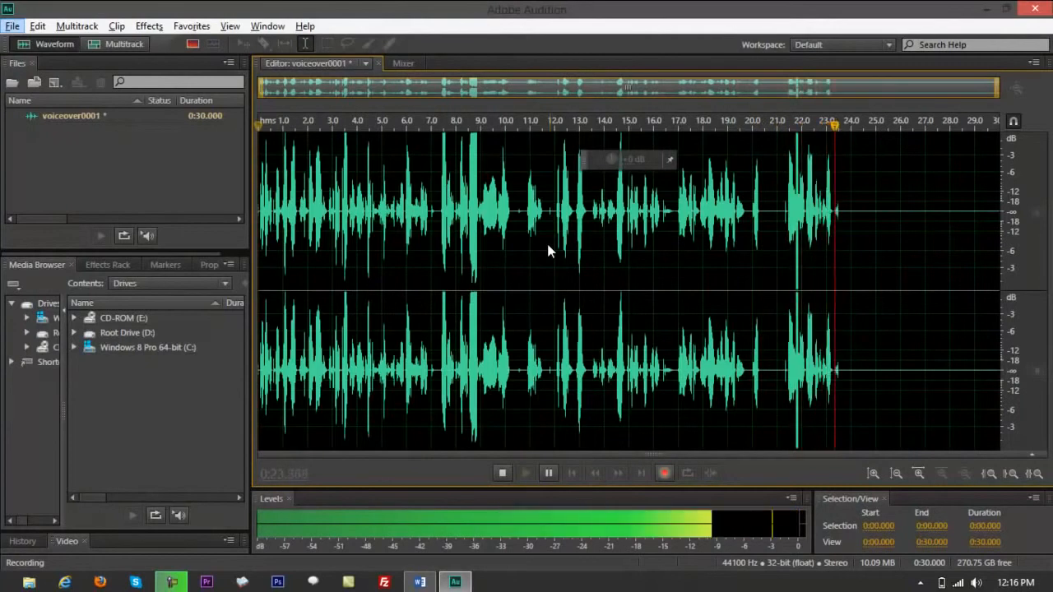
key(space)
click(547, 245)
key(space)
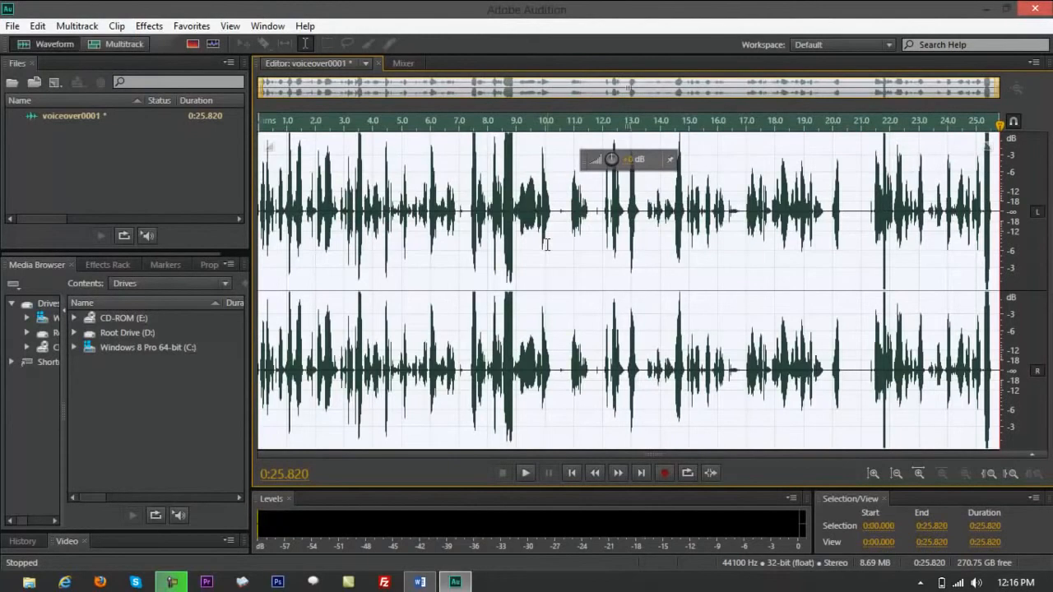
key(Delete)
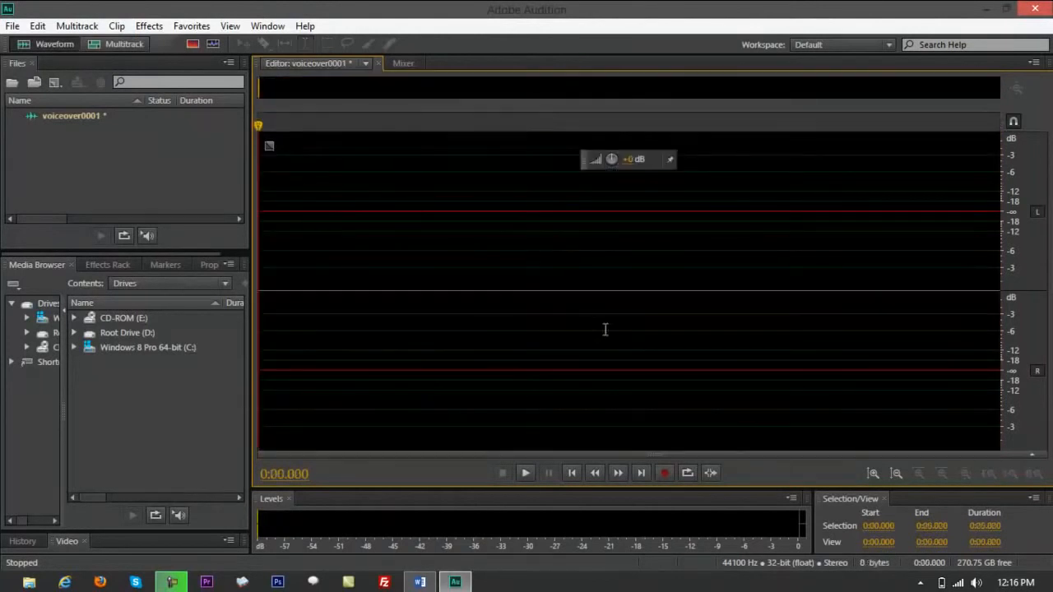
Record a take of about 22 seconds while reading the script in Word, and stop it back in Audition.
click(663, 473)
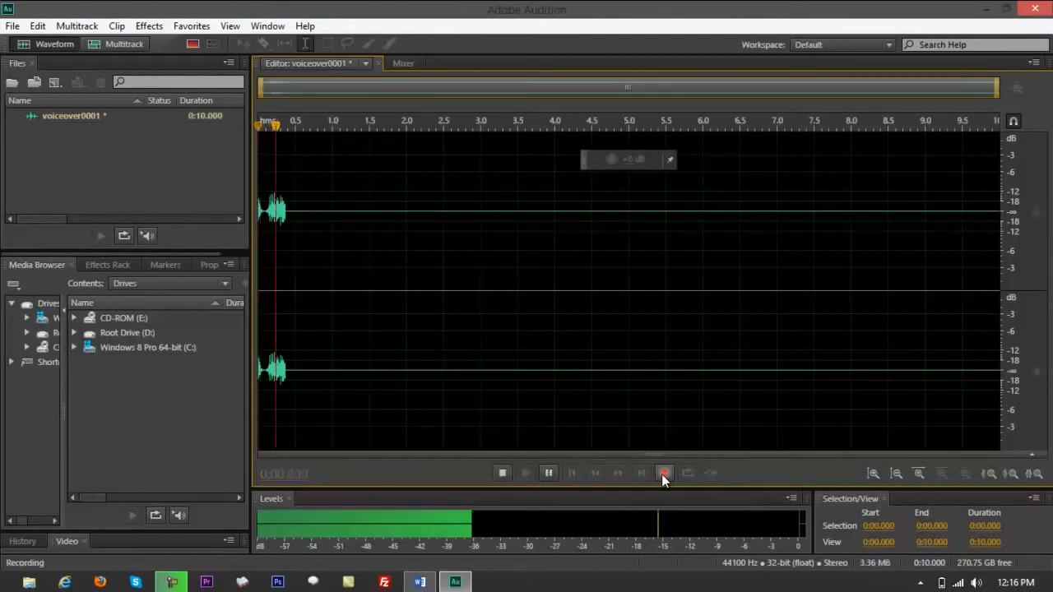
key(alt+Tab)
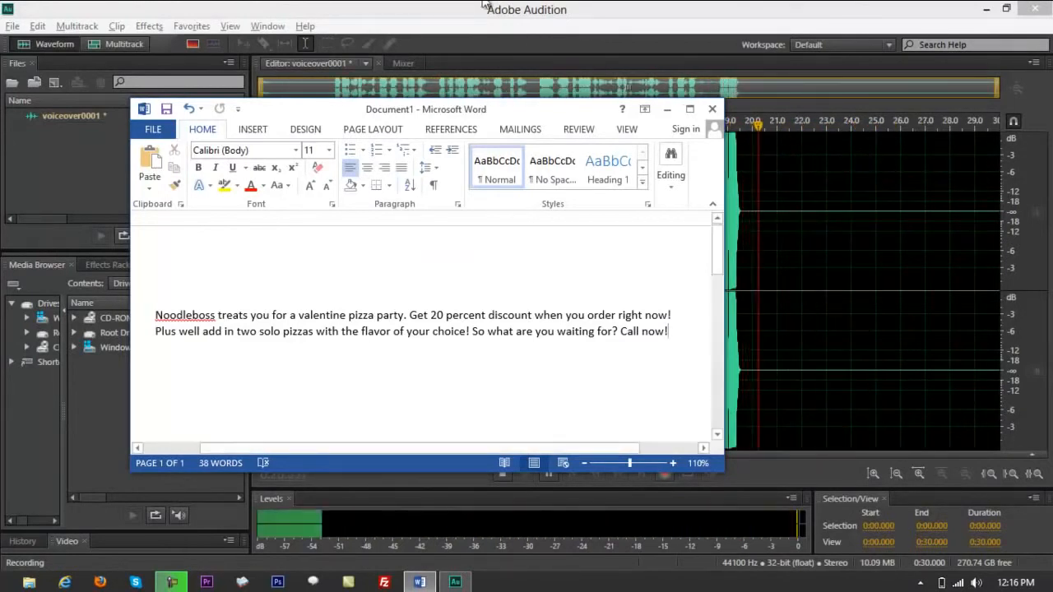
click(484, 8)
key(space)
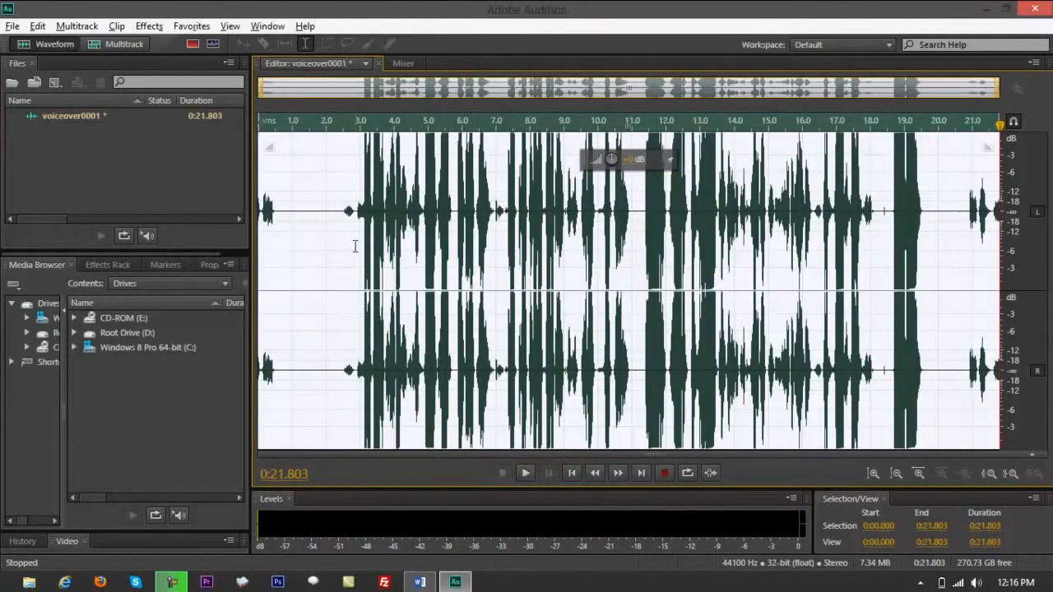
Play back the script take from the 3-second mark and delete the entire recording.
click(358, 246)
key(space)
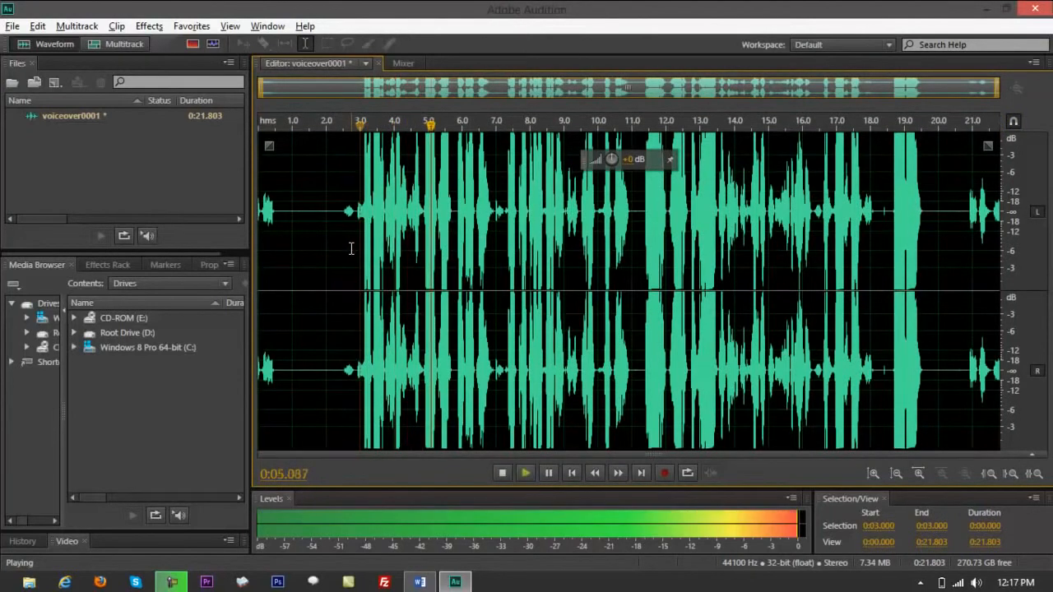
key(space)
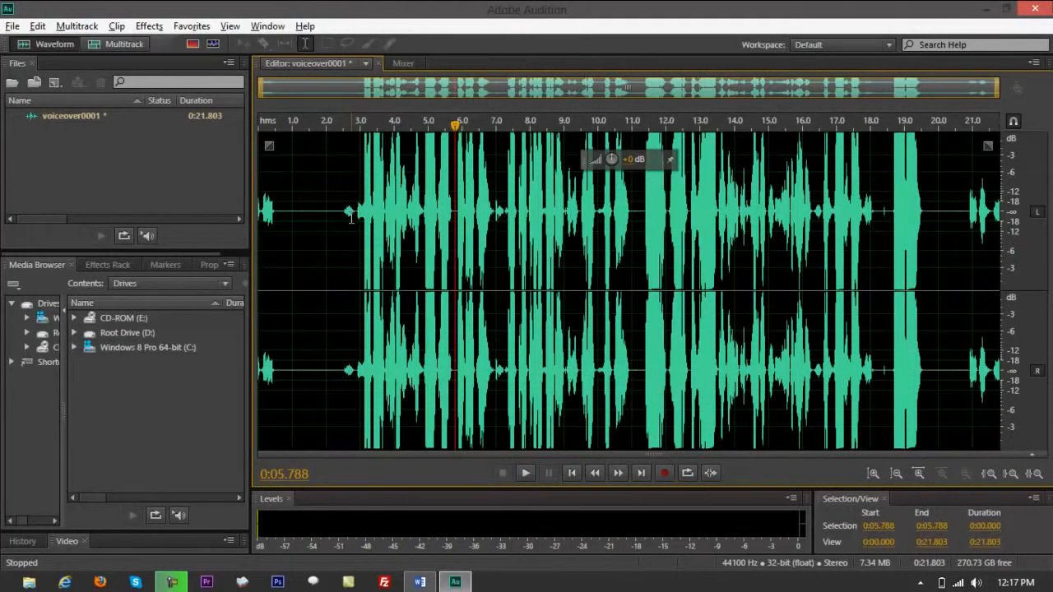
click(351, 221)
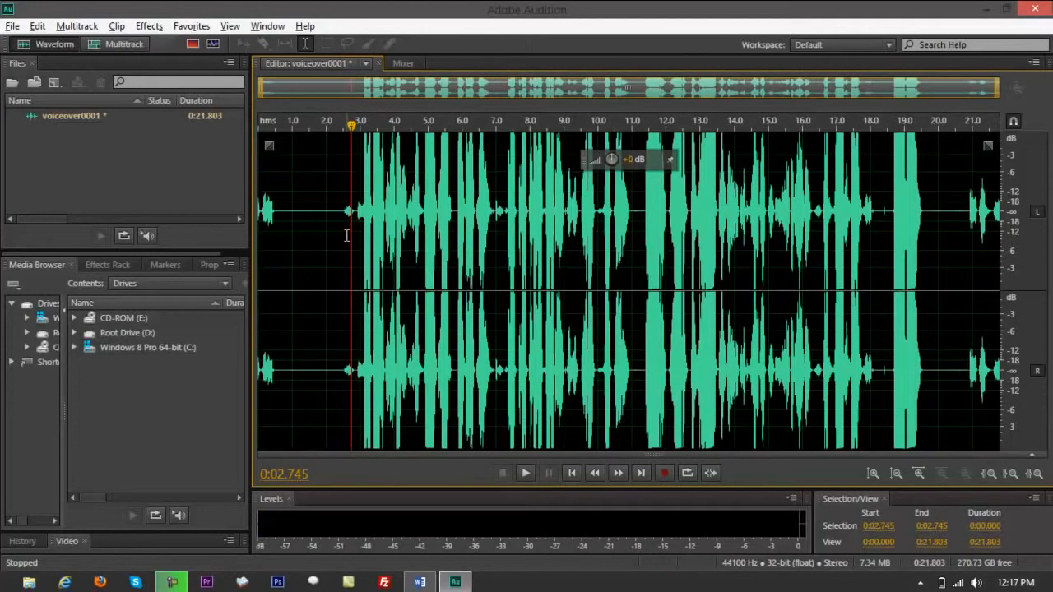
key(ctrl+a)
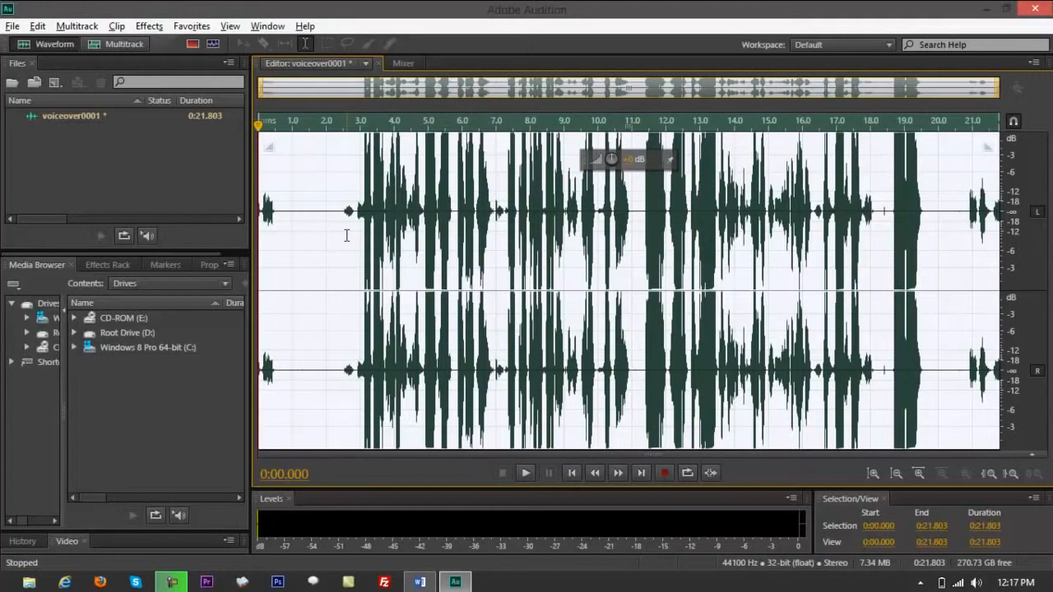
key(Delete)
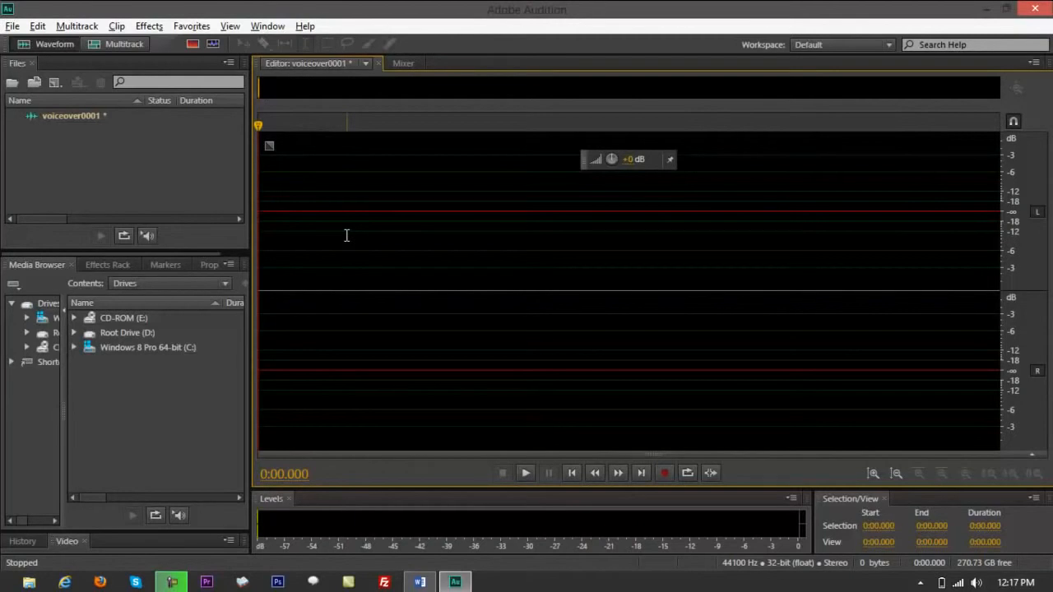
Record a new take of about 50 seconds while reading the script in Word, and stop it back in Audition.
click(669, 472)
click(419, 582)
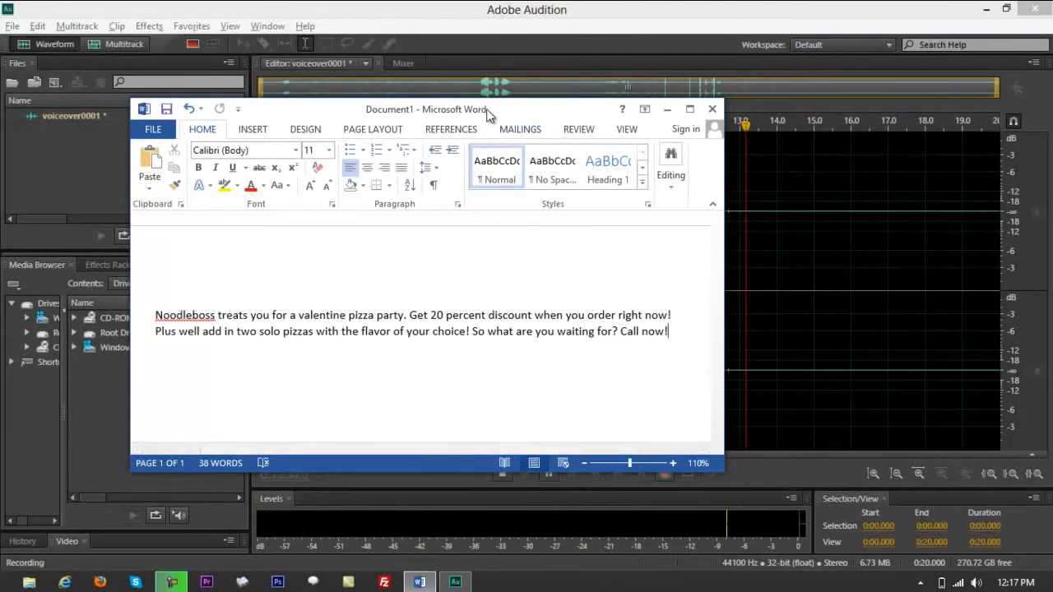
drag(485, 117, 876, 367)
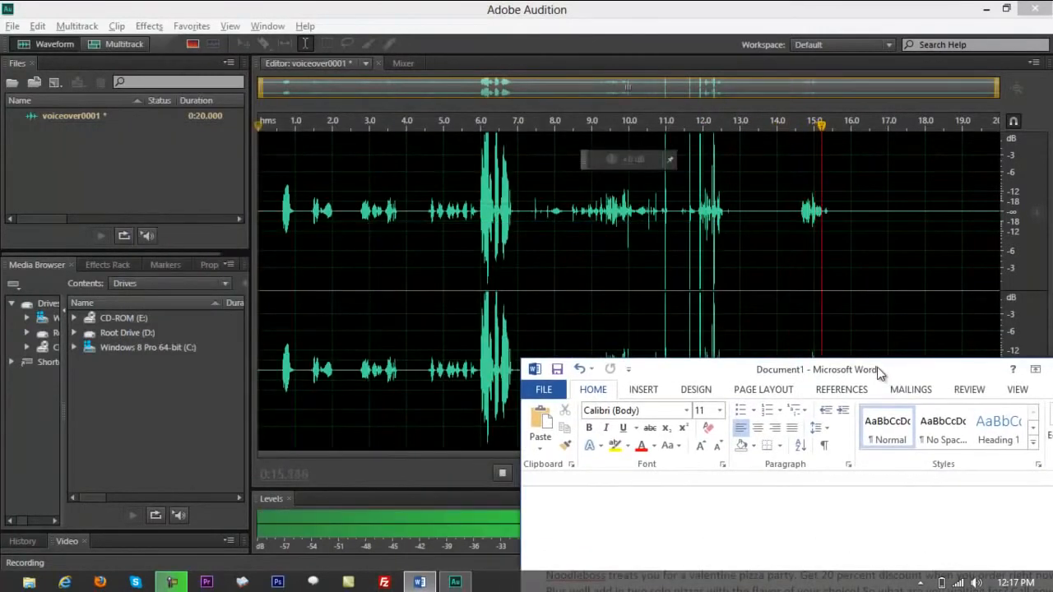
drag(876, 366, 389, 112)
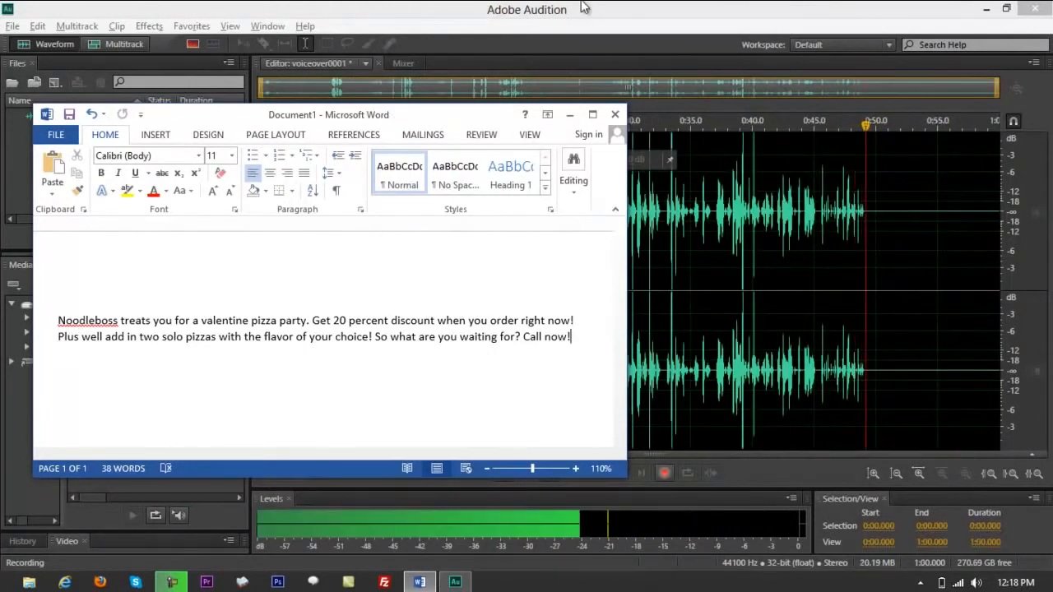
click(684, 279)
key(space)
Play back short passages of the new take from around the 30-second mark.
click(703, 215)
key(space)
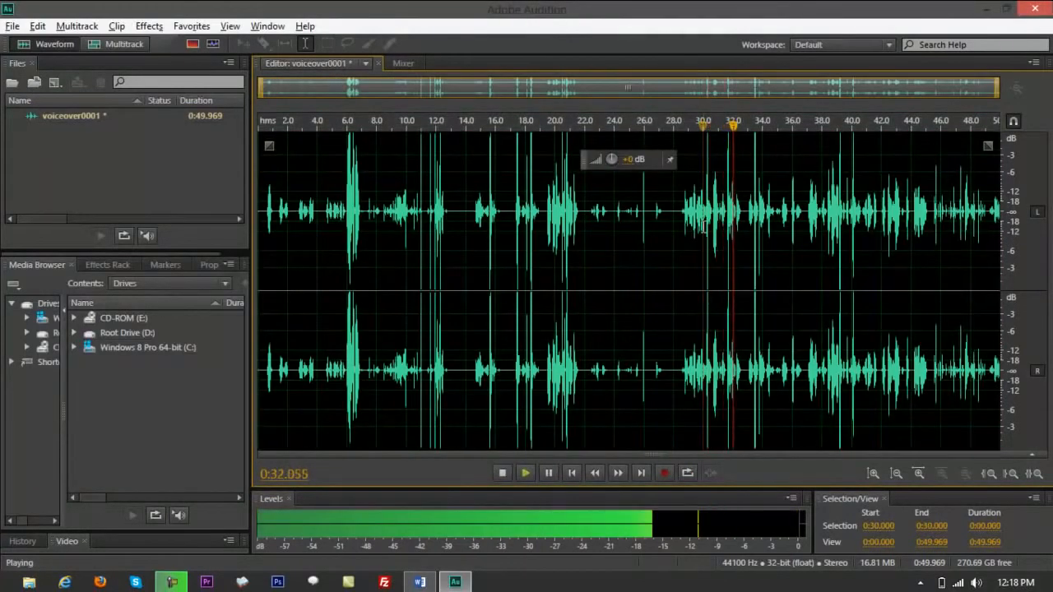
key(space)
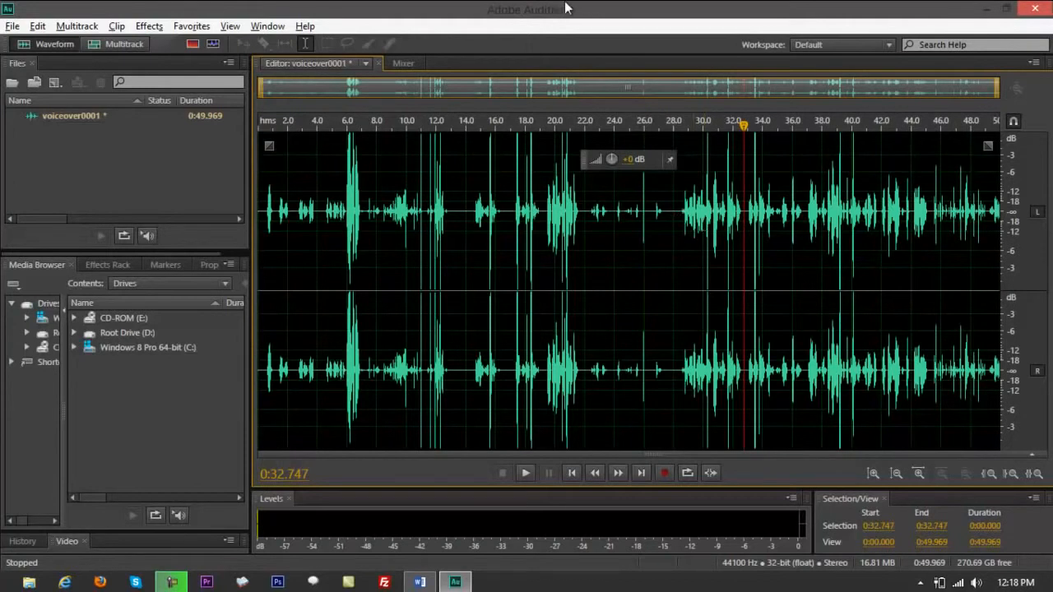
click(709, 178)
key(space)
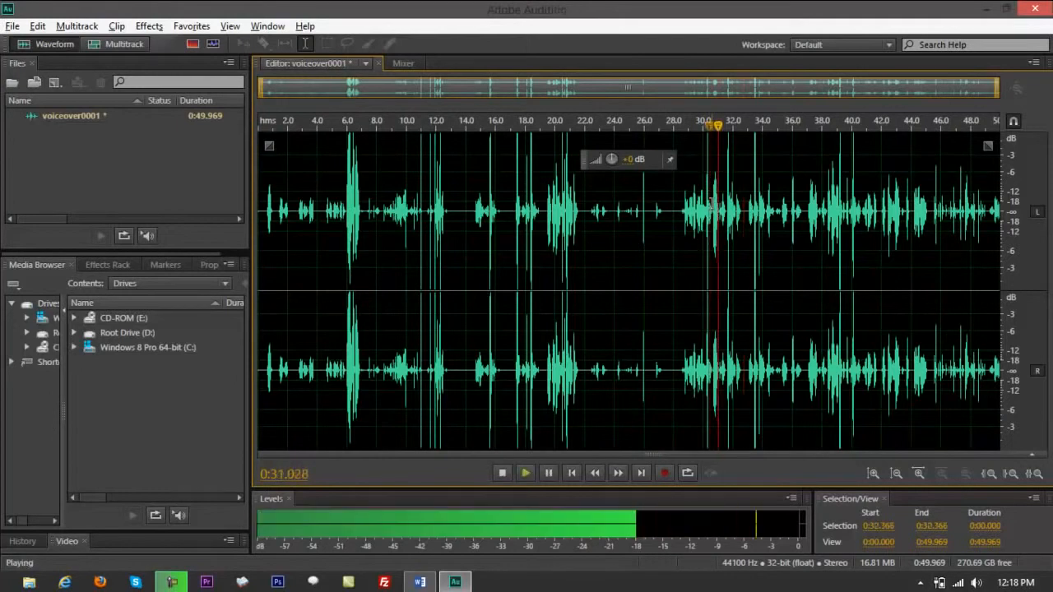
key(space)
Raise the system volume to about 92 and play the take from around the 29-second mark.
click(976, 582)
drag(970, 417, 969, 396)
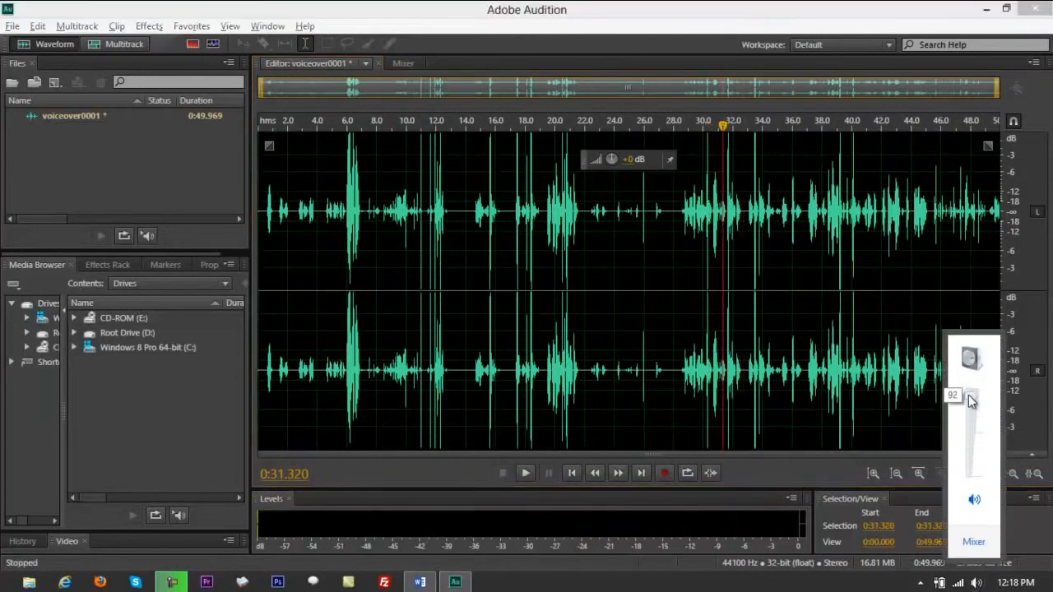
click(687, 296)
key(space)
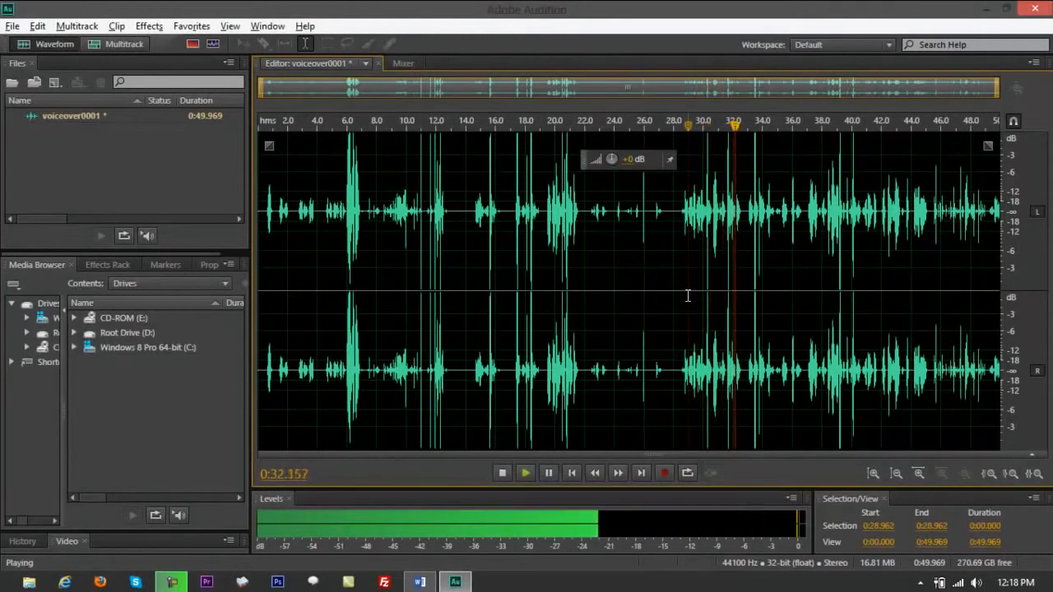
key(space)
Delete the failed attempts from the start to 0:28.494 and play back the remaining recording.
drag(681, 247, 0, 185)
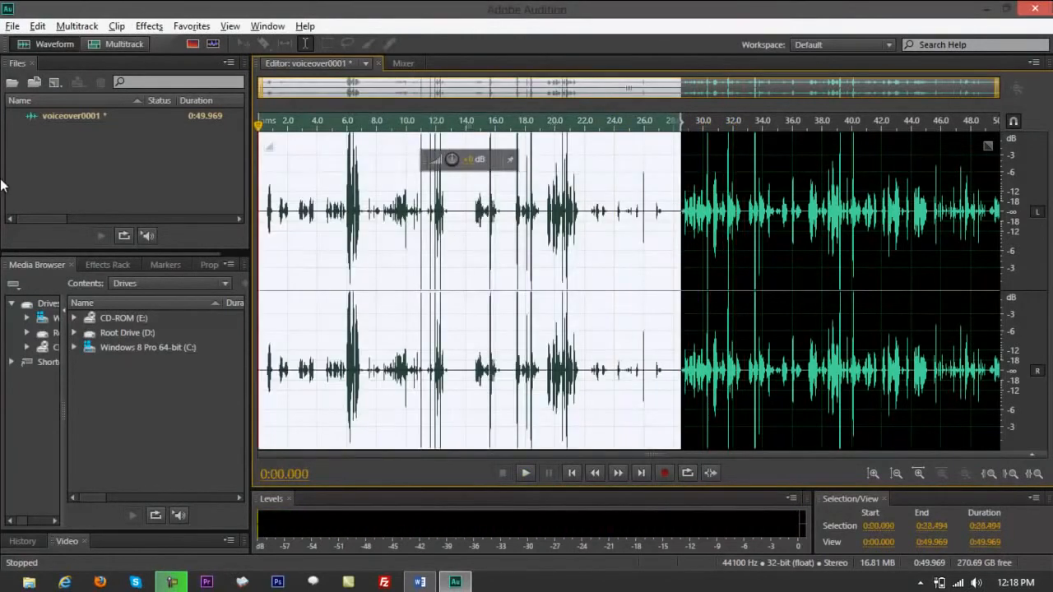
key(Delete)
key(space)
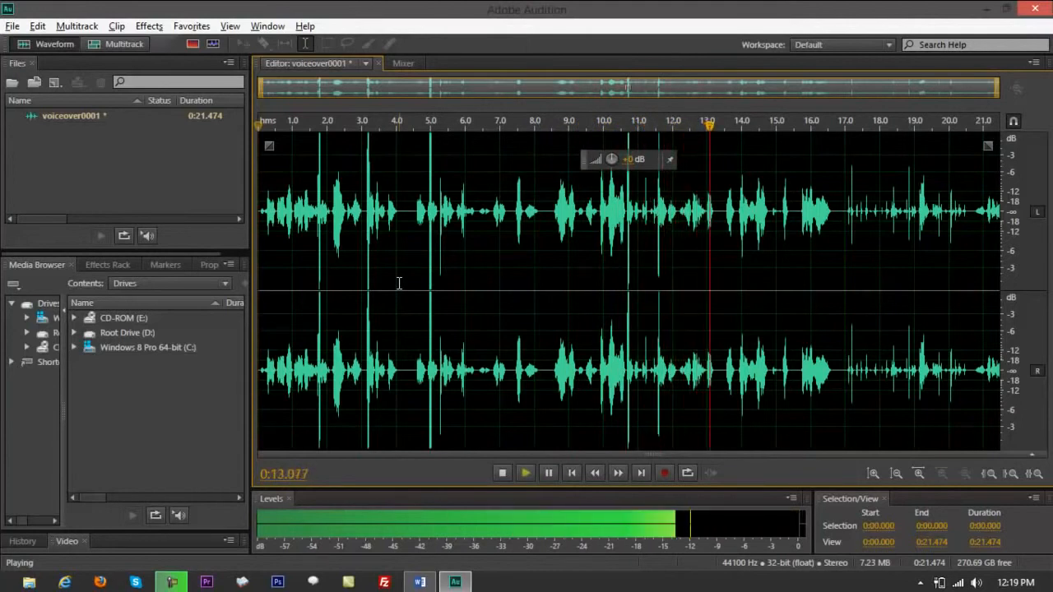
key(space)
key(space)
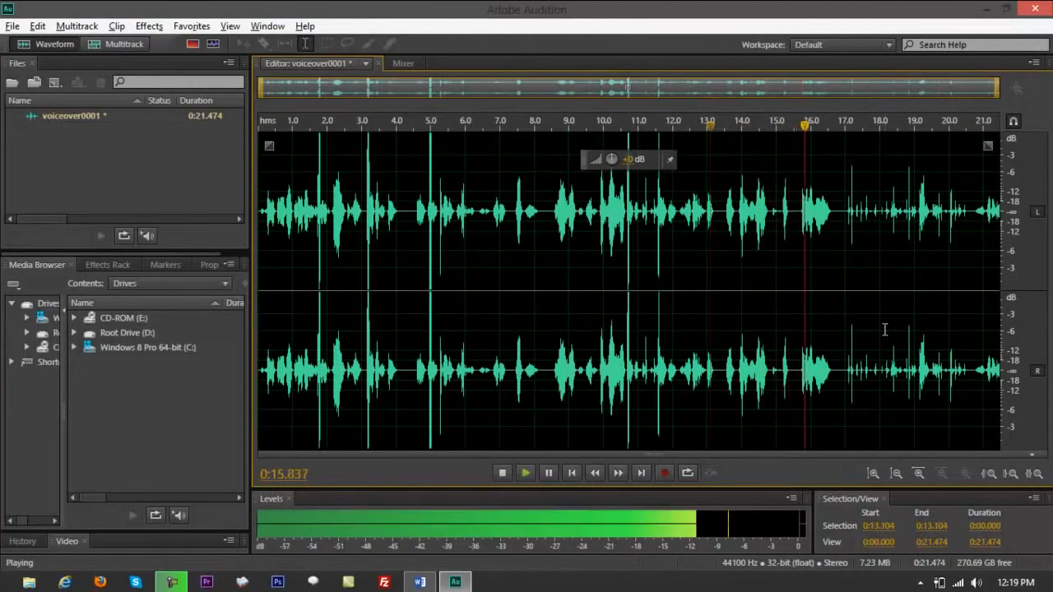
key(space)
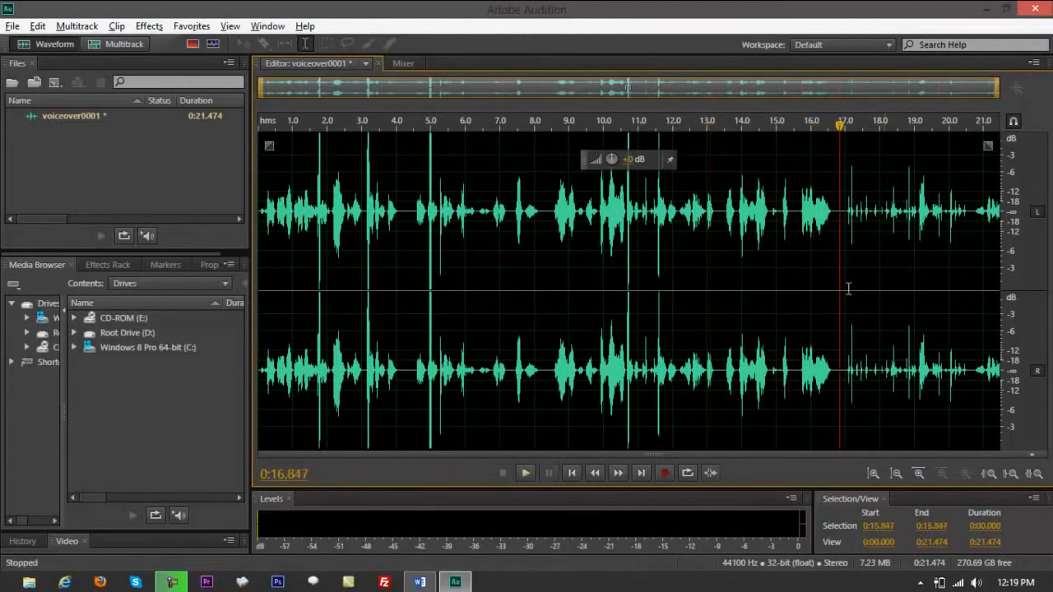
Delete the unwanted audio from 0:16.826 to the end of the recording.
click(844, 222)
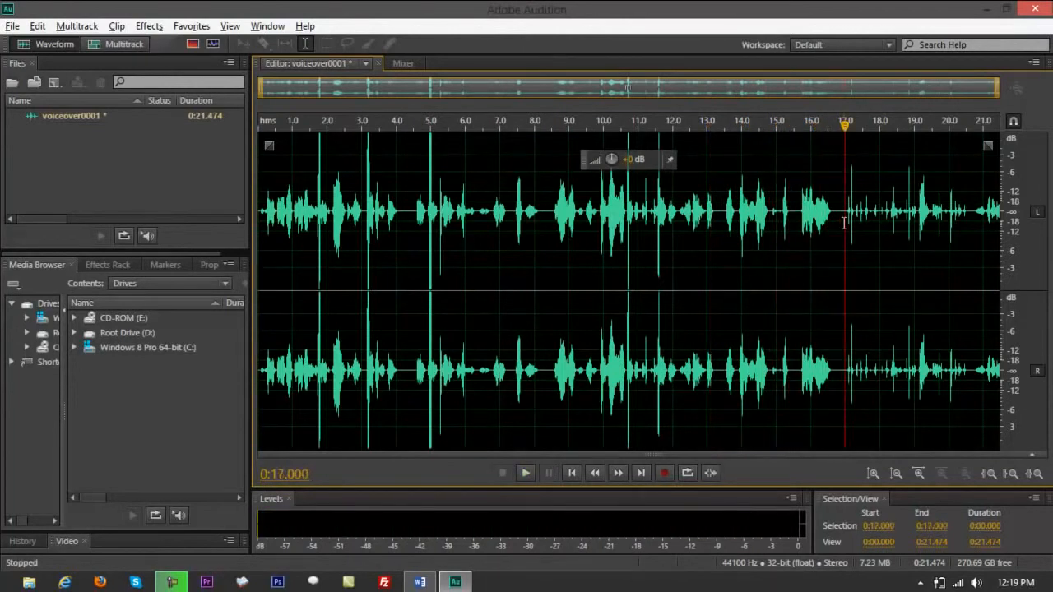
click(840, 129)
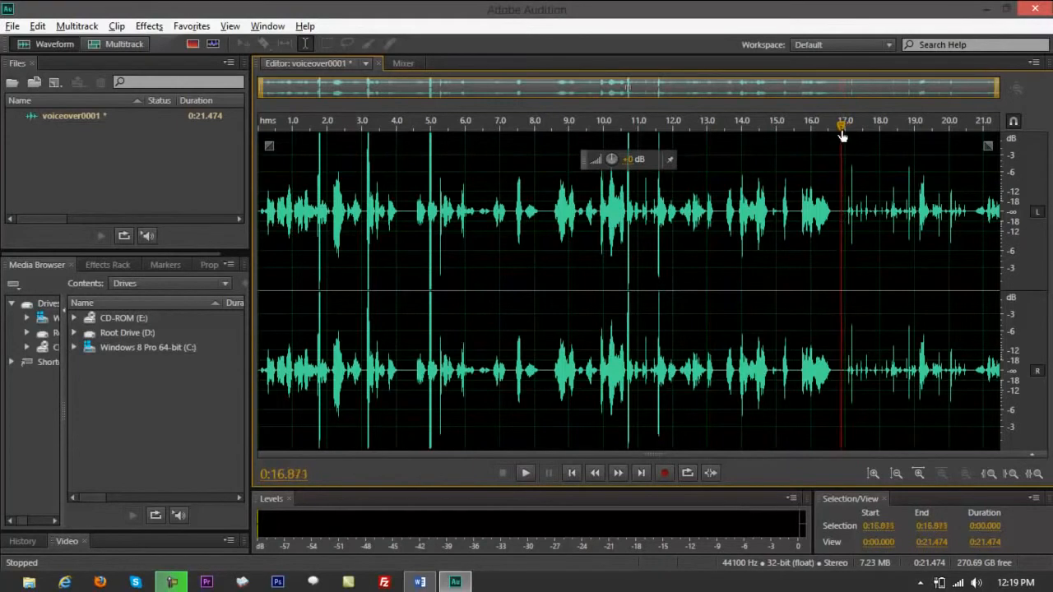
drag(839, 216, 1037, 222)
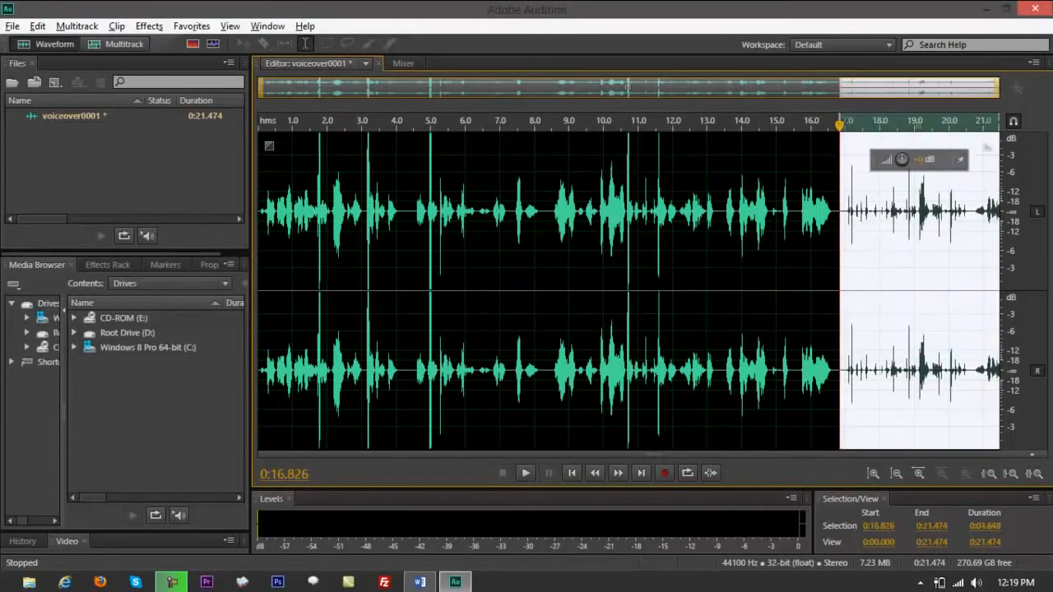
key(Delete)
click(112, 45)
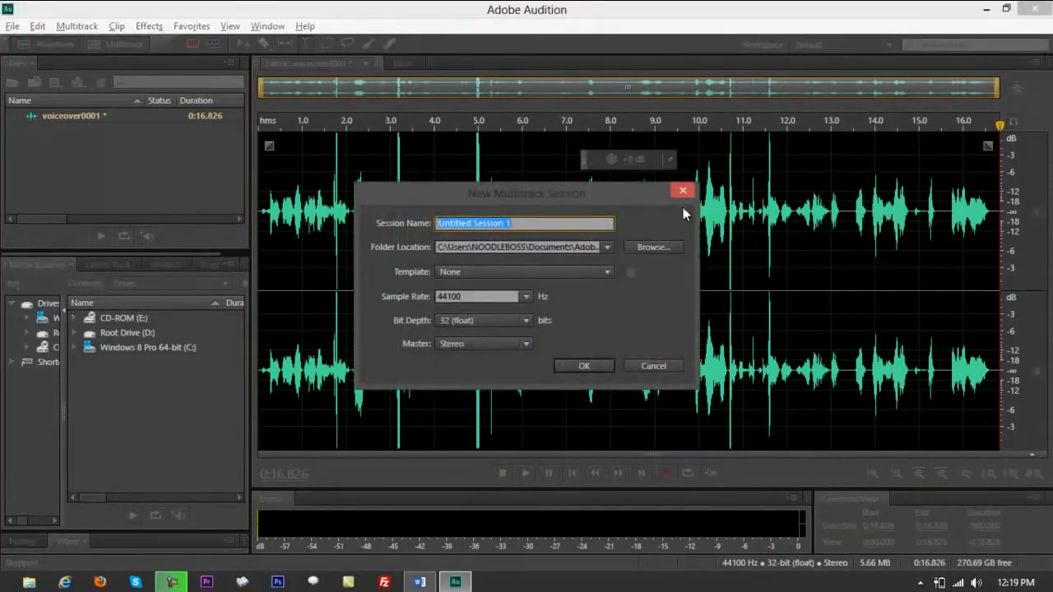
click(681, 190)
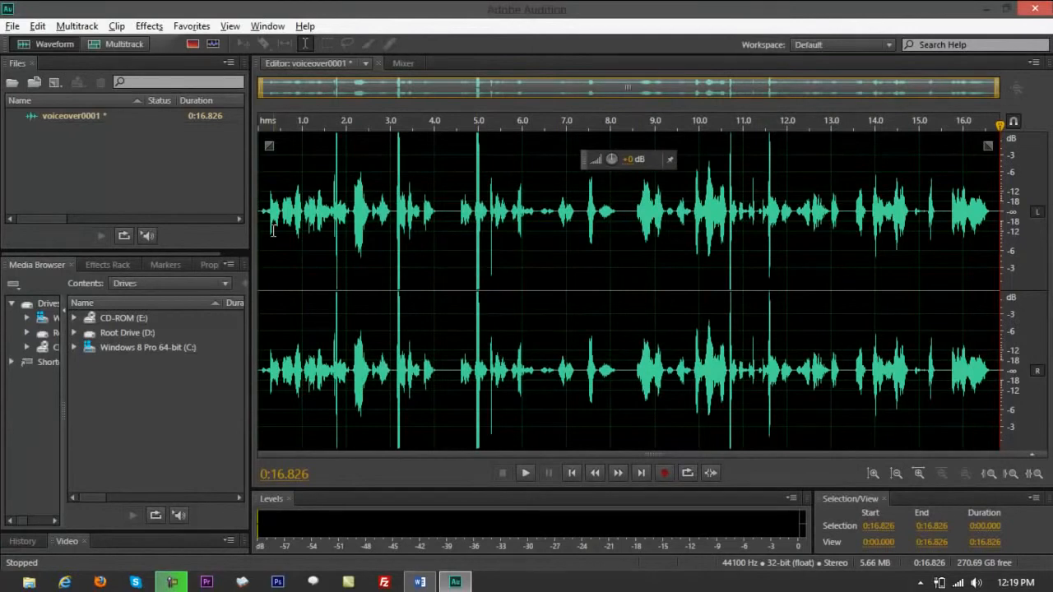
Trim the brief silence of about 0.08 seconds before the first word of the voiceover.
drag(999, 92, 527, 97)
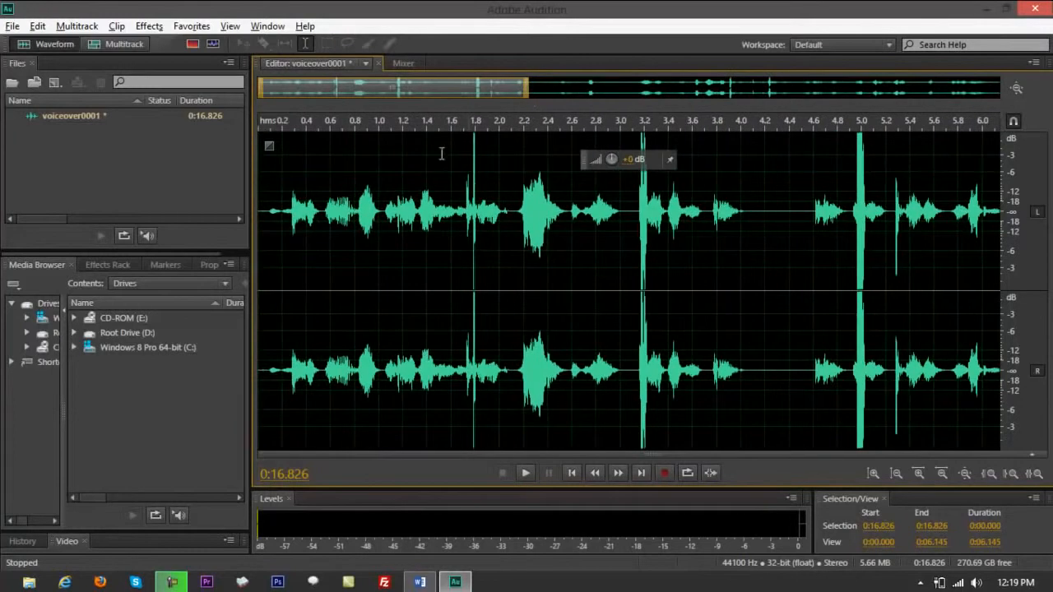
click(267, 202)
key(space)
key(space)
drag(267, 203, 229, 188)
key(Delete)
Trim the silence after the last word, from 0:16.500 to the end of the recording.
drag(528, 92, 766, 92)
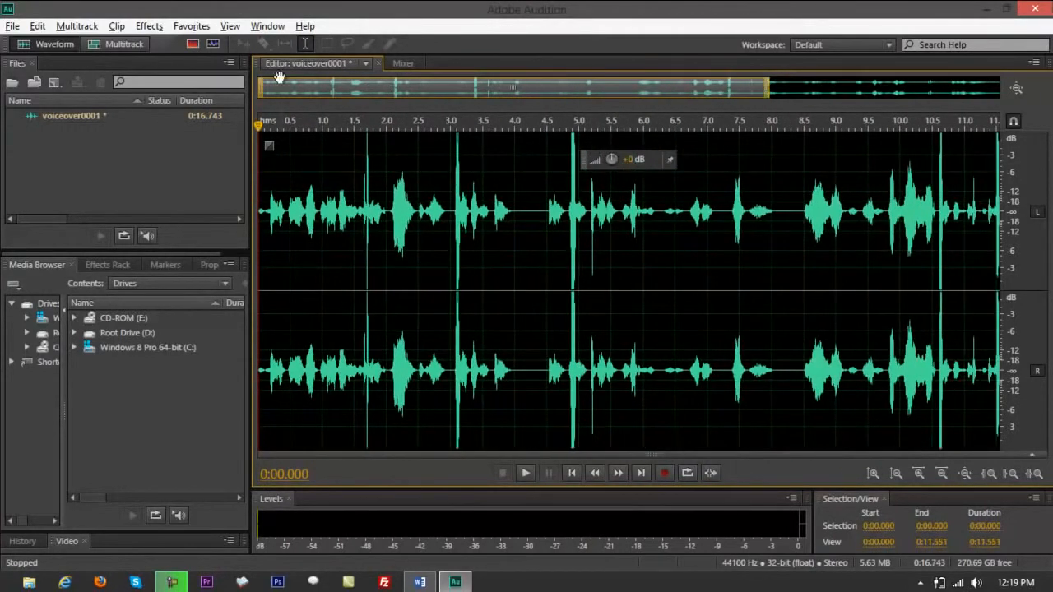
drag(262, 95, 960, 90)
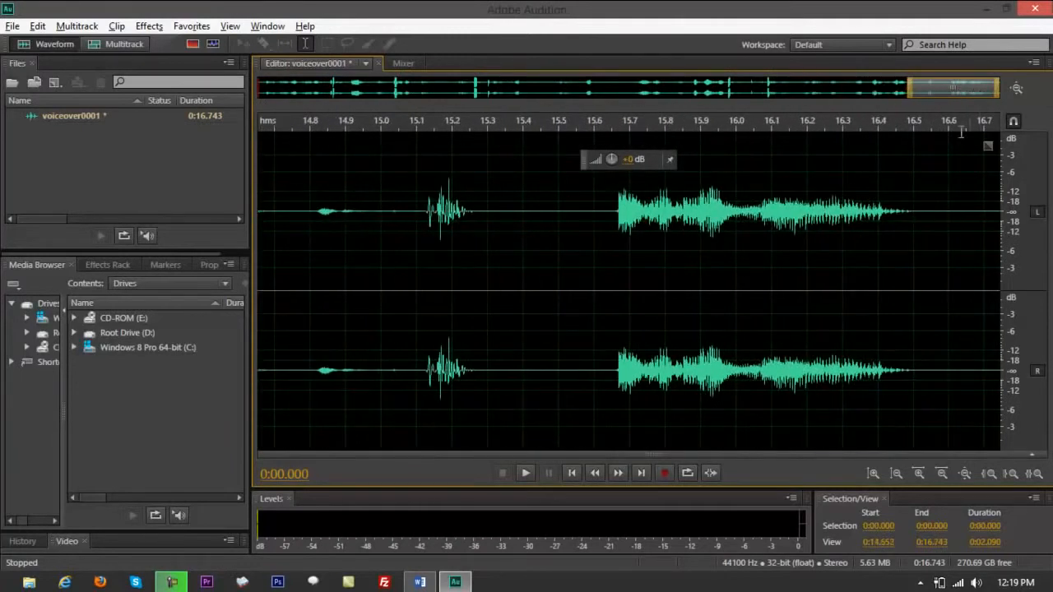
drag(914, 202, 1000, 206)
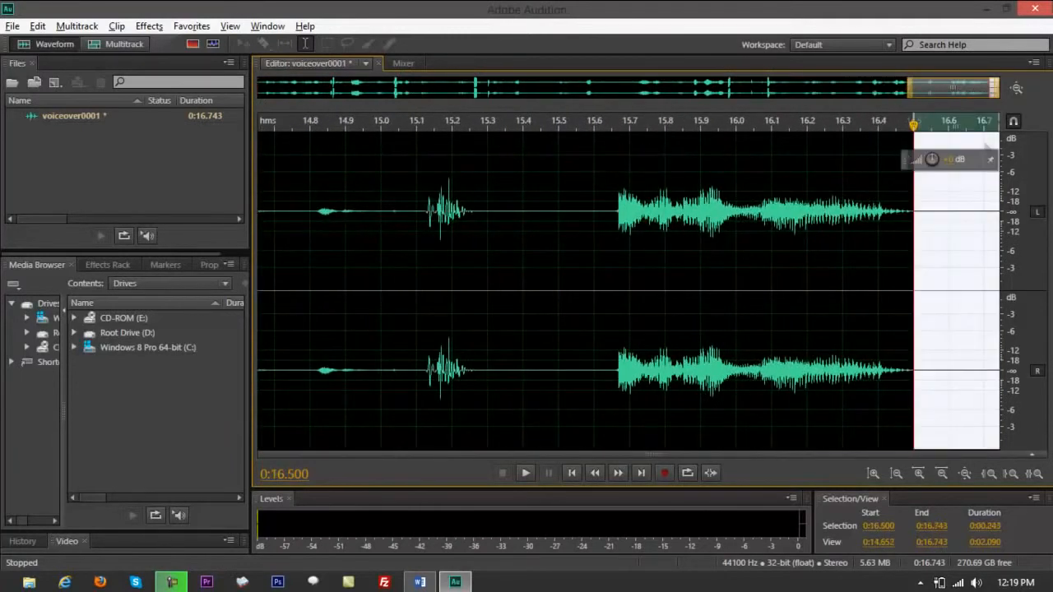
key(Delete)
Play back the trimmed ending and the beginning of the voiceover to check both cuts.
click(896, 193)
key(space)
click(852, 213)
key(space)
click(658, 212)
key(space)
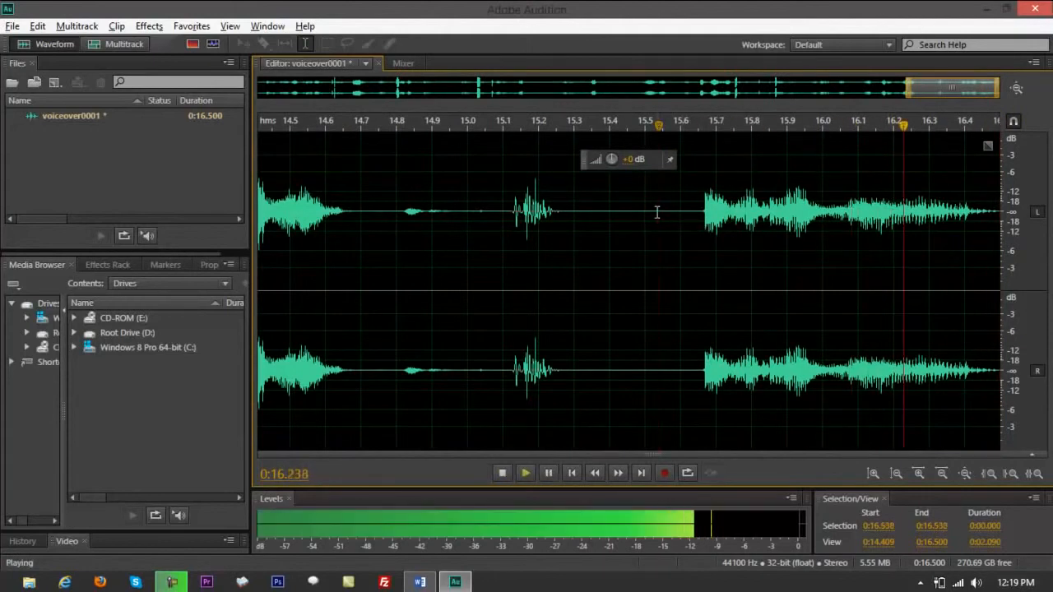
key(Home)
key(space)
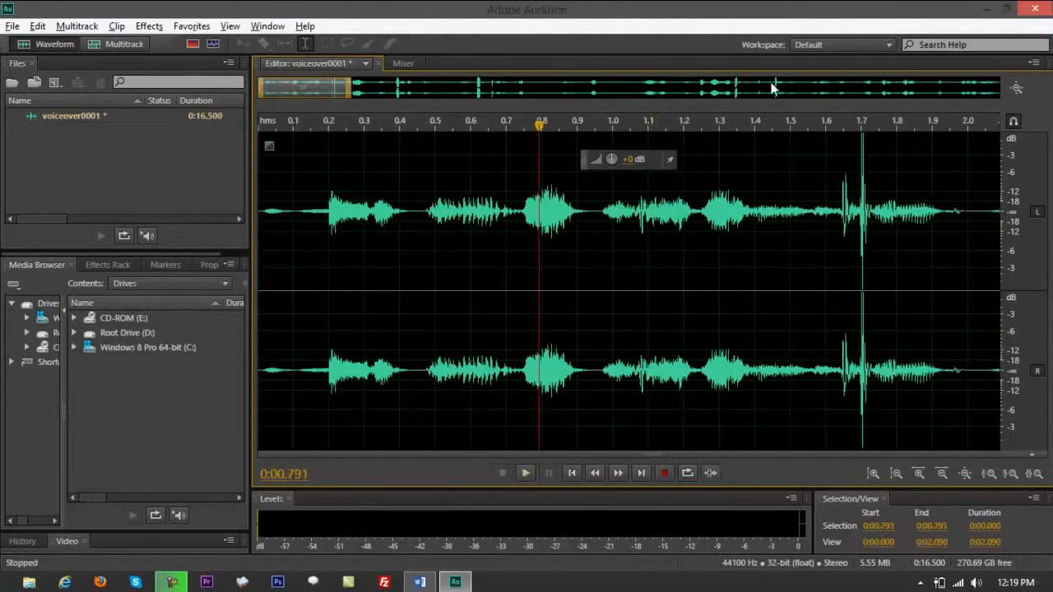
Select the entire voiceover0001 waveform.
drag(349, 99, 835, 94)
click(358, 269)
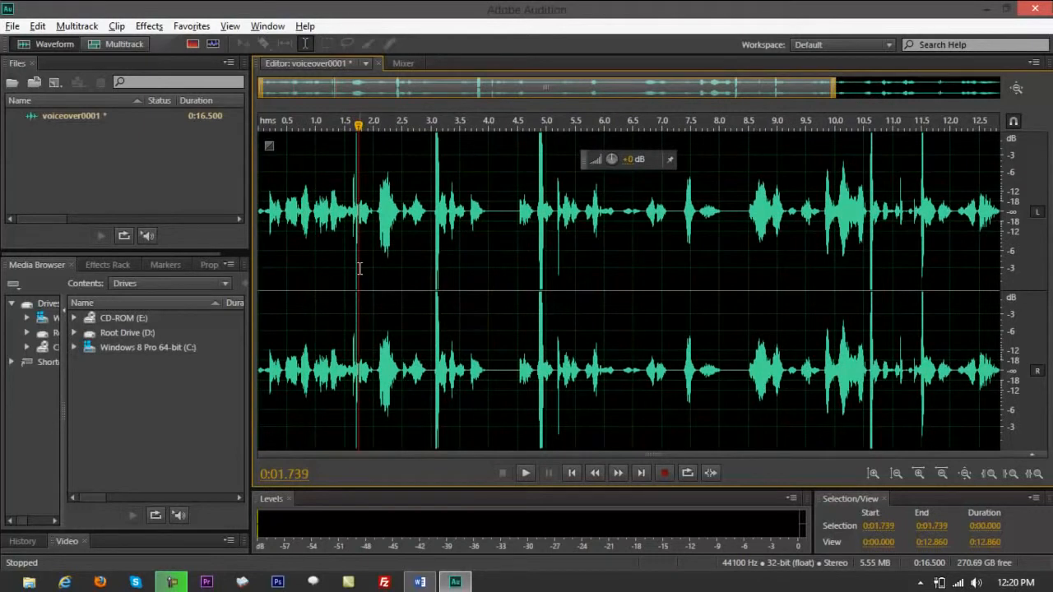
key(ctrl+a)
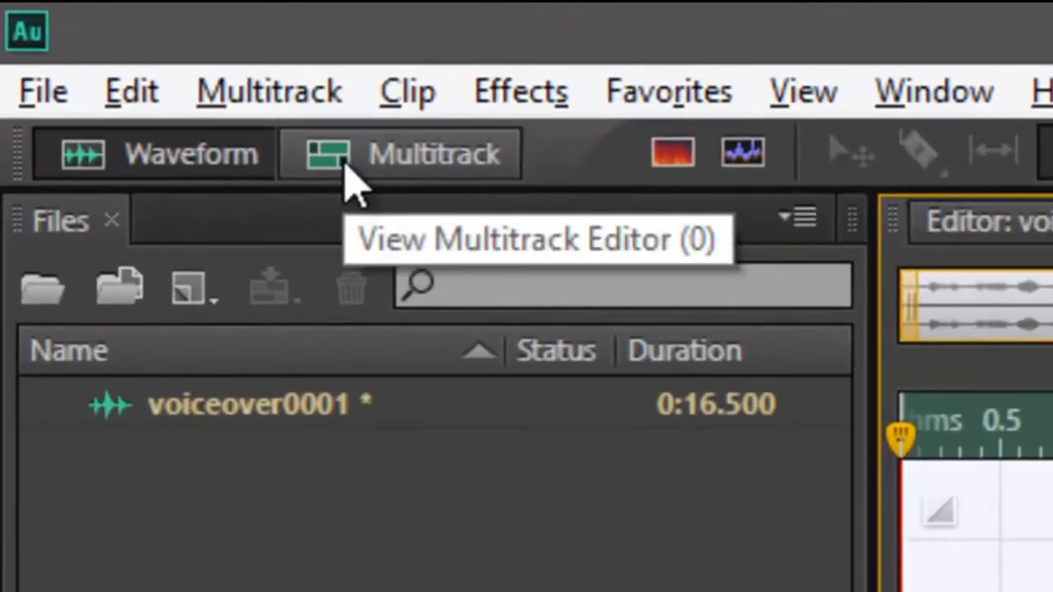
Create a multitrack session named track002-radio-ad with no template, 44100 Hz, 32 (float) bit depth and a stereo master.
click(350, 182)
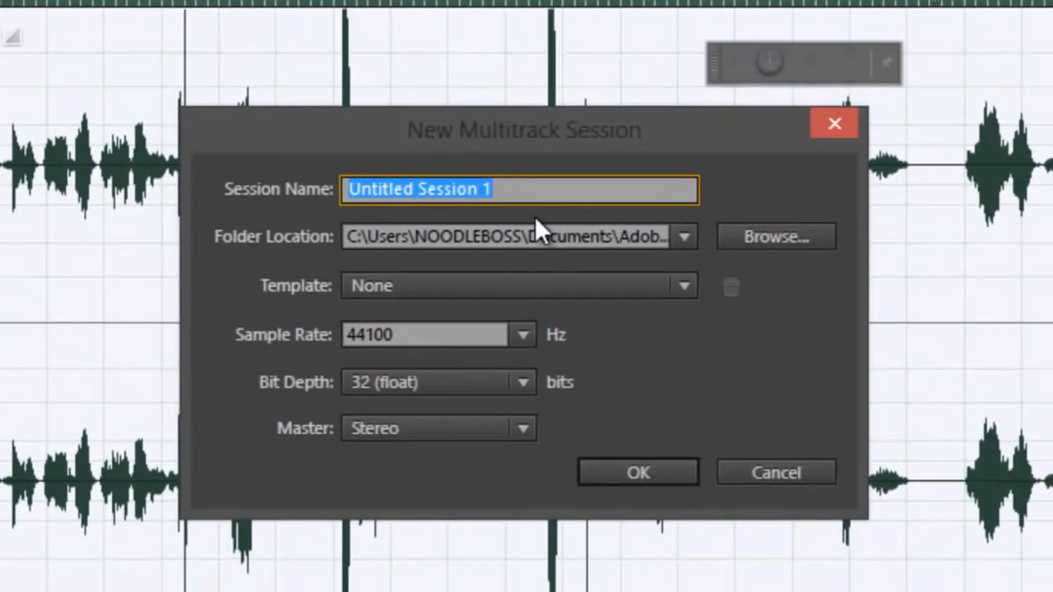
text(track)
text(002)
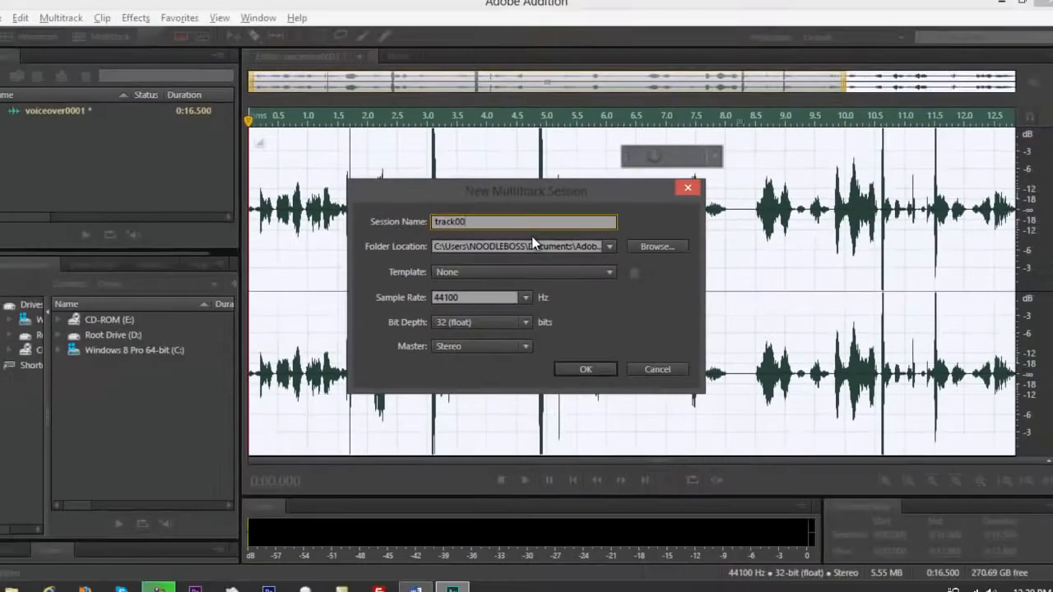
text(-radio-ad)
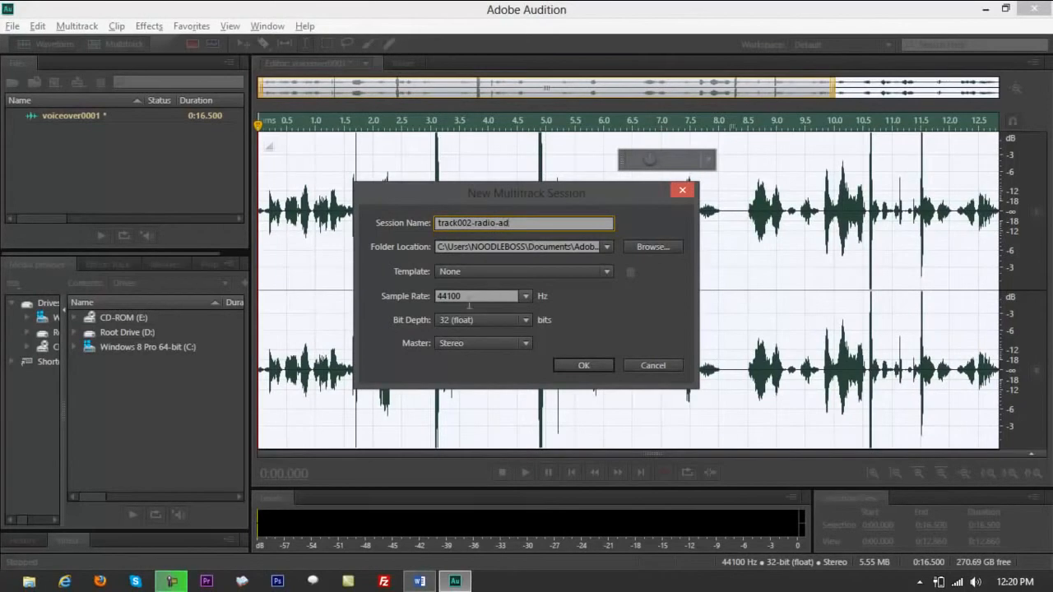
click(579, 364)
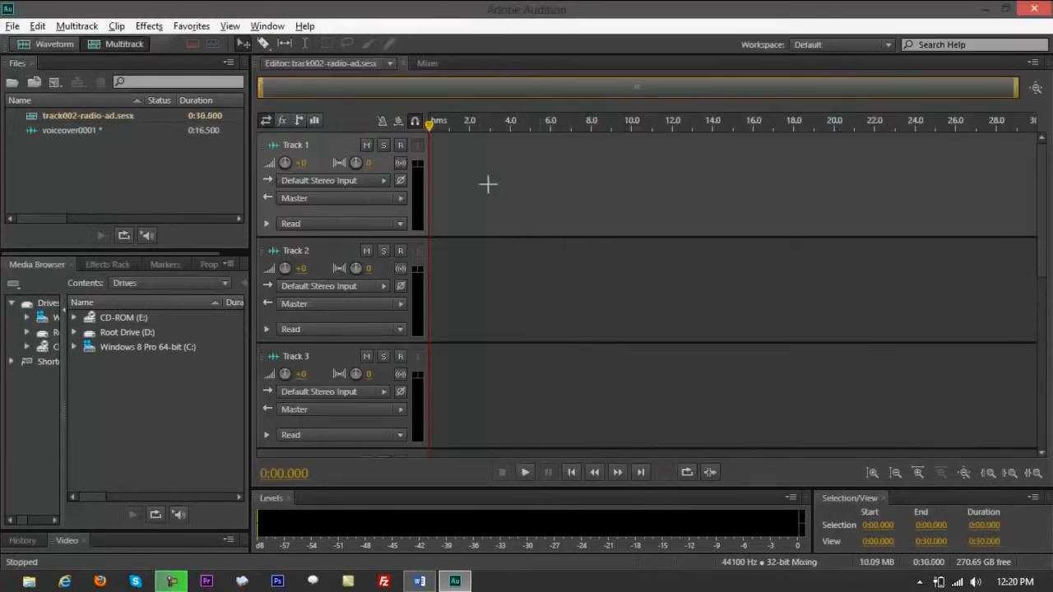
Insert the selected voiceover0001 waveform into the track002-radio-ad session and play it back from the start.
mouse_move(430, 126)
mouse_down()
mouse_move(482, 125)
mouse_move(428, 131)
mouse_up()
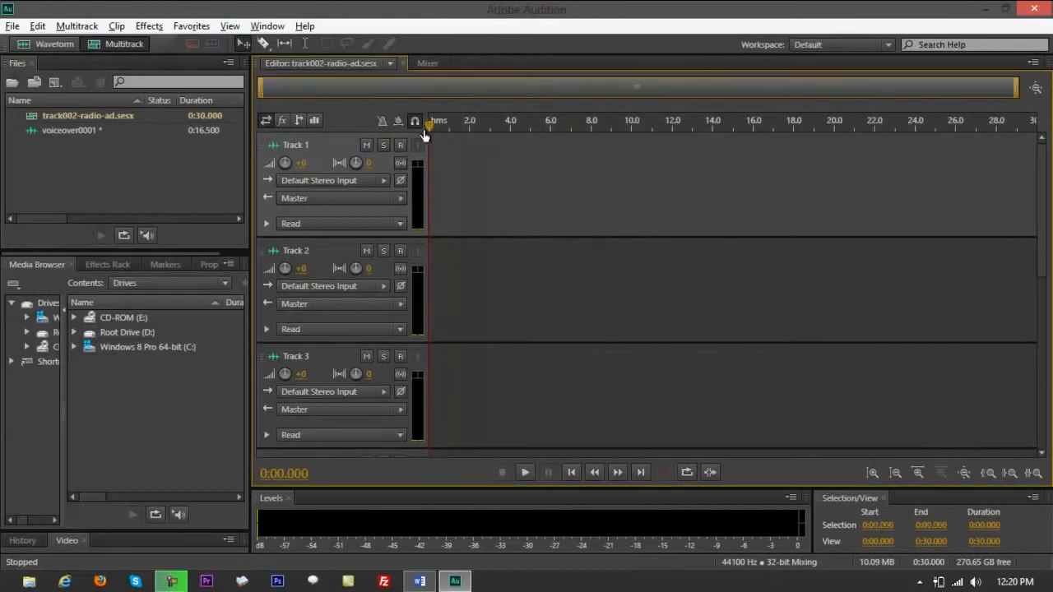
click(52, 45)
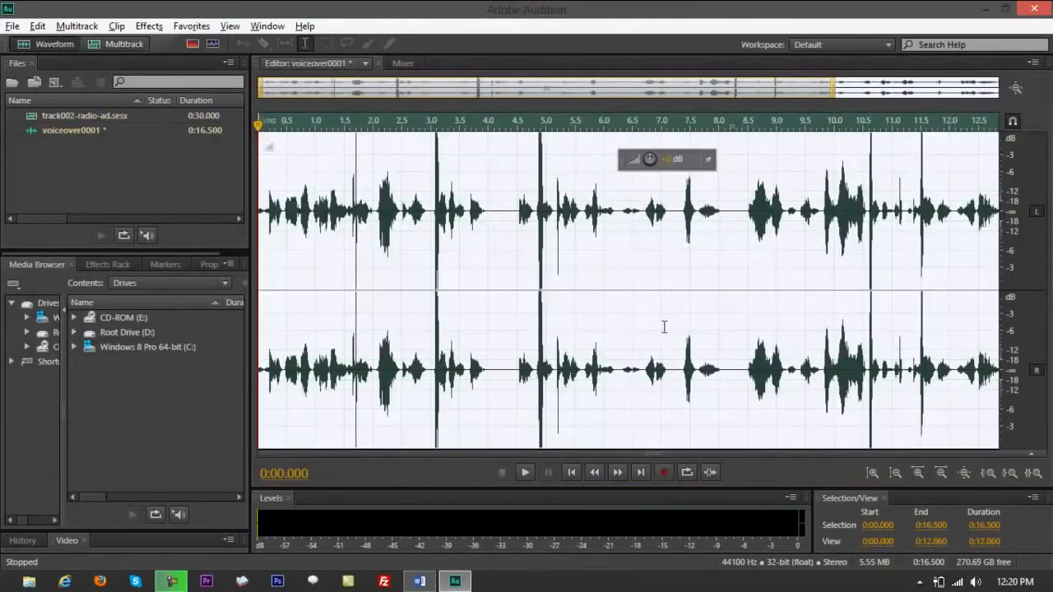
right_click(563, 211)
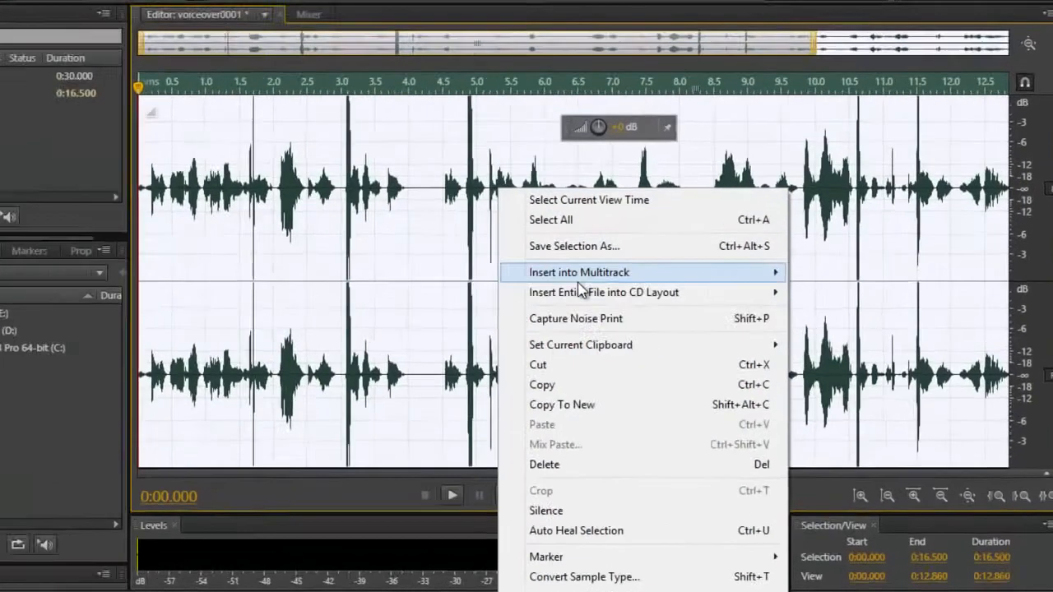
mouse_move(580, 275)
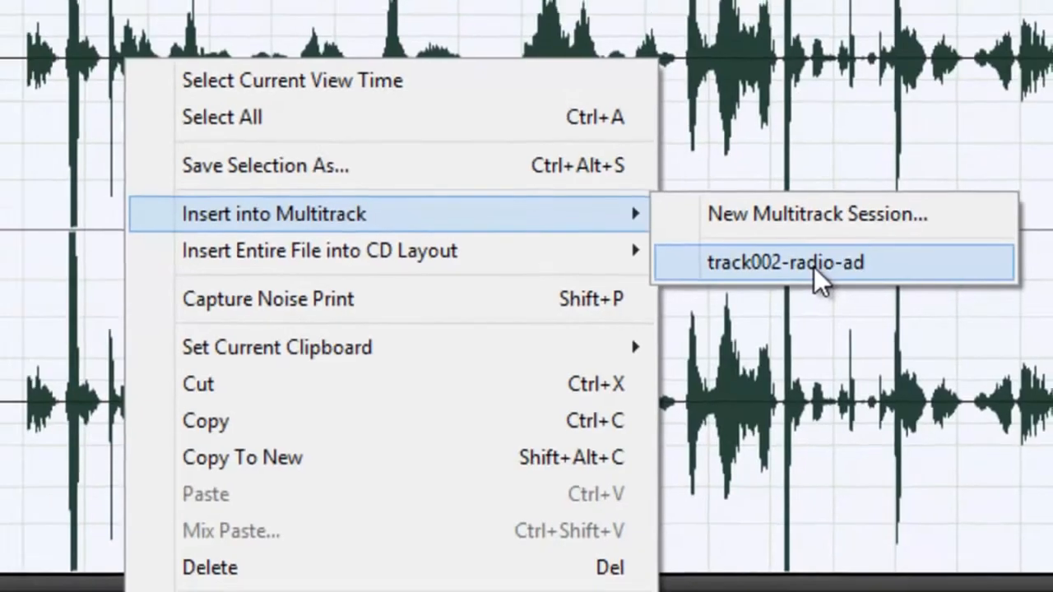
click(814, 276)
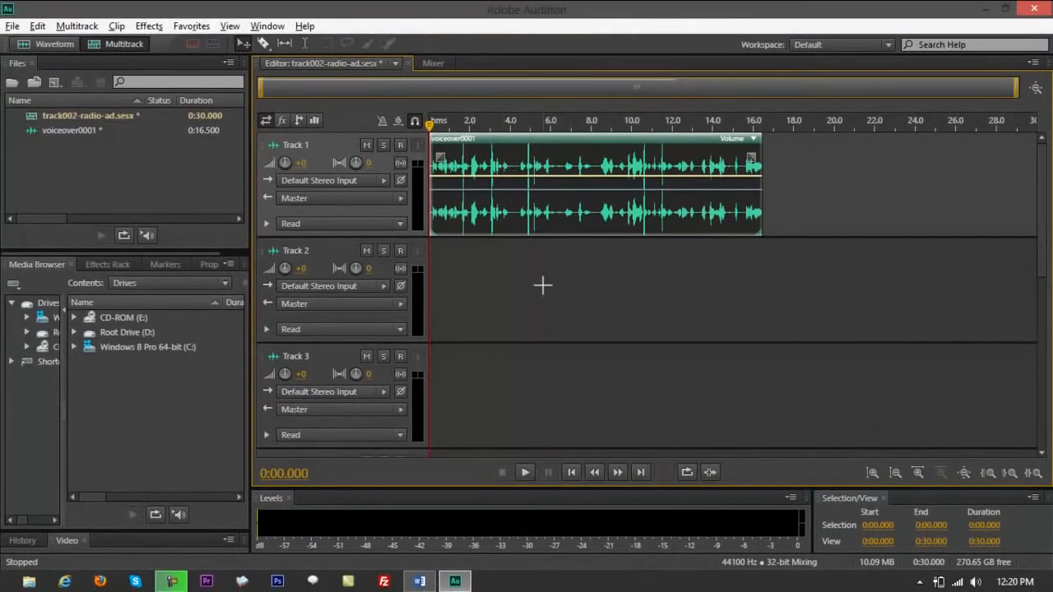
key(space)
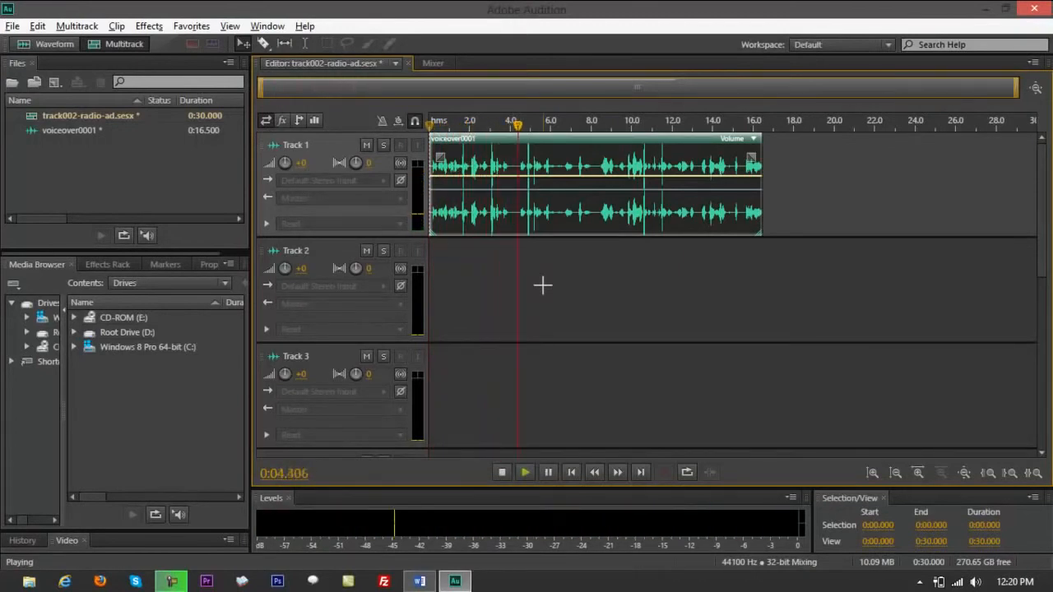
Stop the session playback, open the Track 1 voiceover0001 clip in the waveform editor and play it from about 3.8 s.
key(space)
double_click(518, 191)
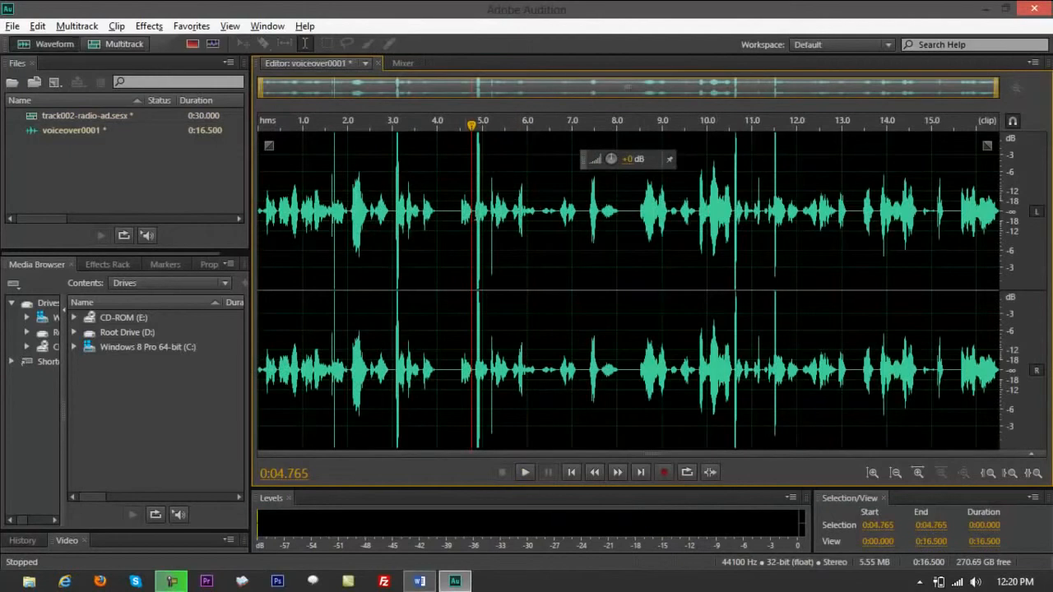
click(428, 124)
key(space)
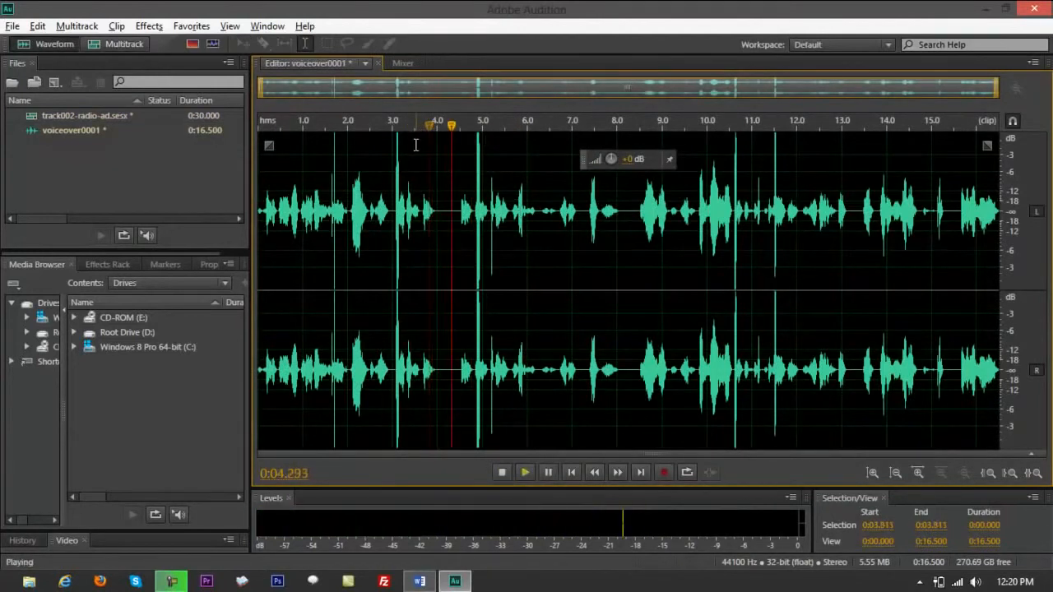
key(space)
Replay the voiceover from about 3.2 s to locate the long pause near 4 s.
drag(986, 100, 676, 91)
click(533, 138)
key(space)
key(space)
drag(579, 127, 509, 127)
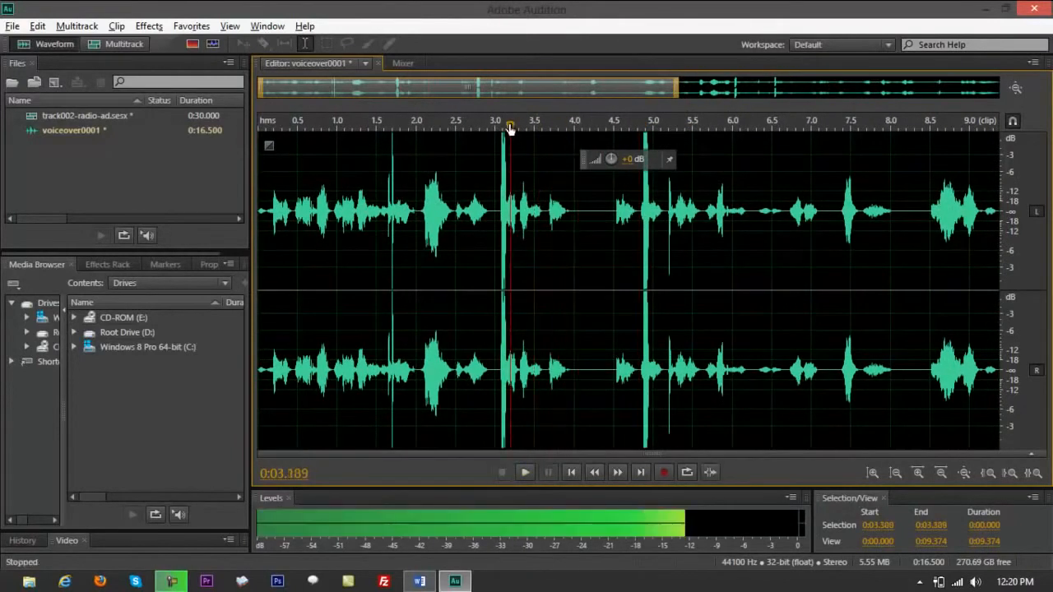
key(space)
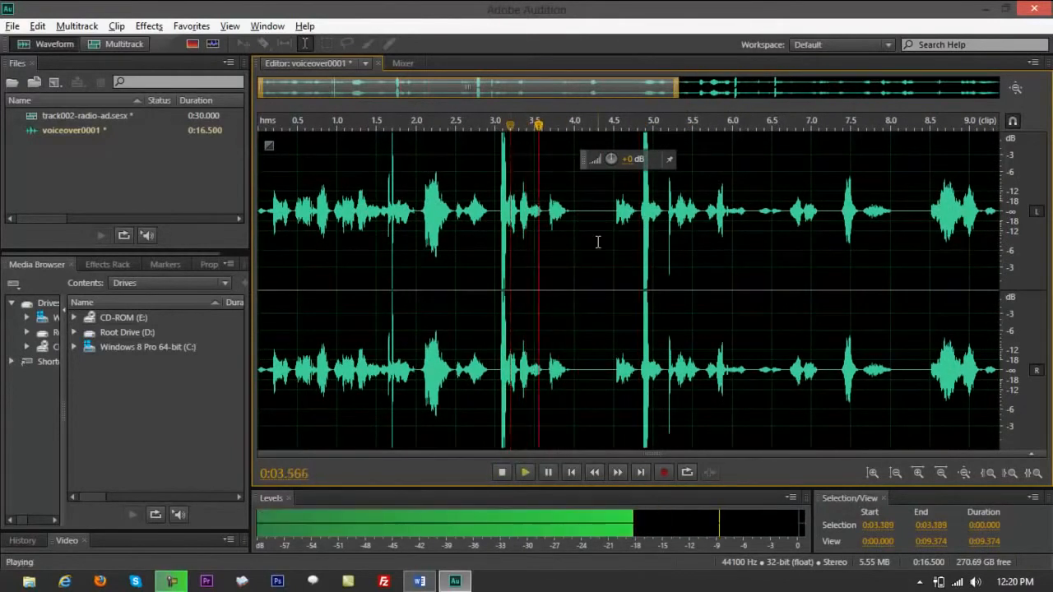
key(space)
Delete the silent pause between 4.0 and 4.5 s from the voiceover.
click(580, 135)
drag(580, 136, 574, 136)
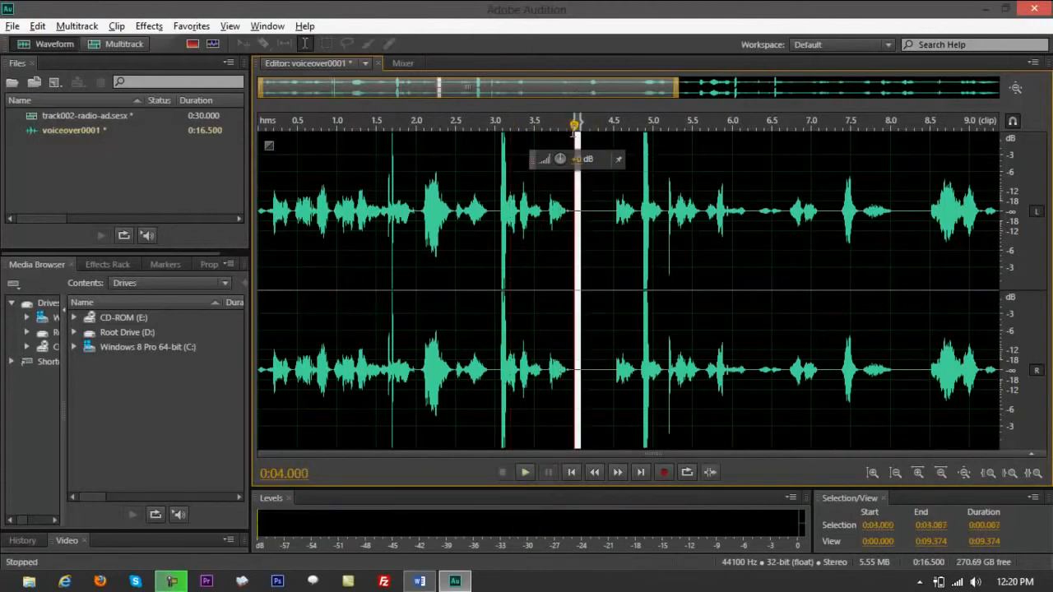
double_click(576, 233)
click(553, 222)
drag(574, 202, 610, 203)
key(Delete)
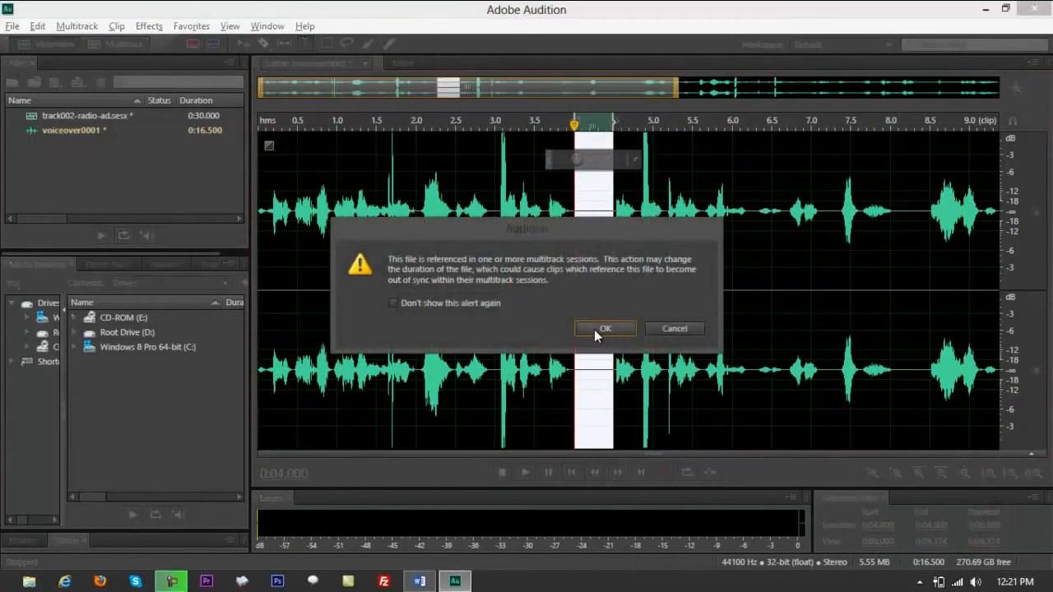
click(590, 329)
Play the voiceover from about 2.8 s to check the cut and find the next pause.
click(533, 206)
click(480, 170)
key(space)
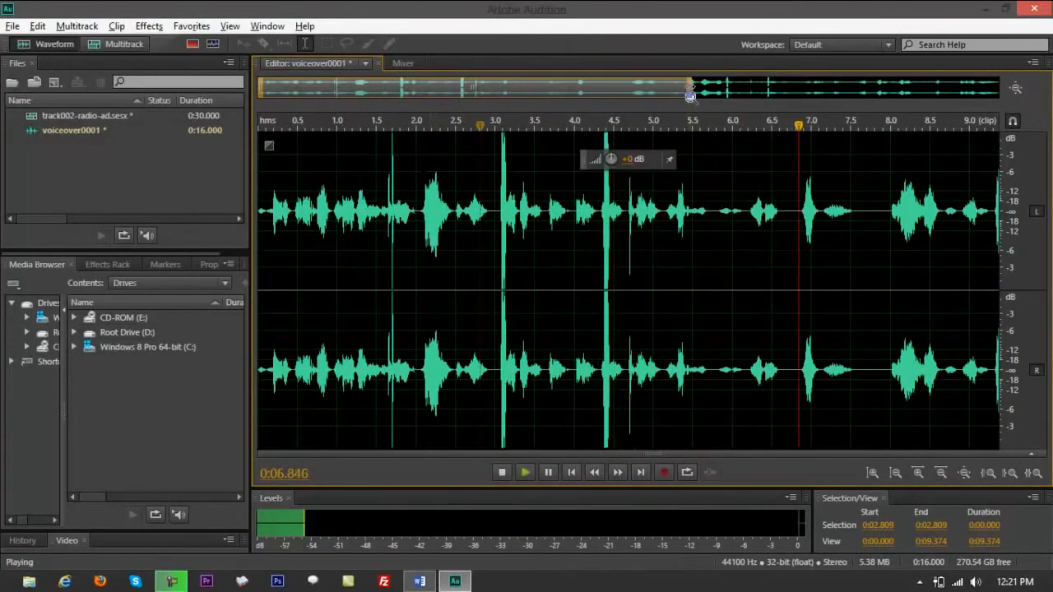
key(space)
Delete the silence between 7.5 and 8.0 s and turn off further alerts about files referenced in multitrack sessions.
drag(851, 210, 889, 269)
key(Delete)
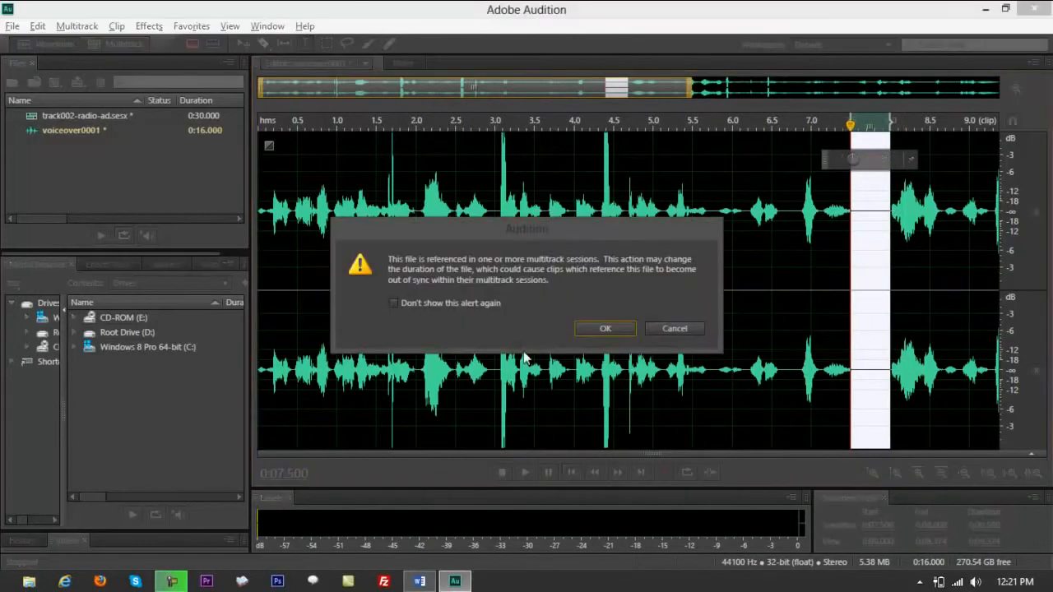
click(393, 303)
click(605, 328)
Play the voiceover from about 7.1 s to check the second cut and find another pause.
click(817, 284)
key(space)
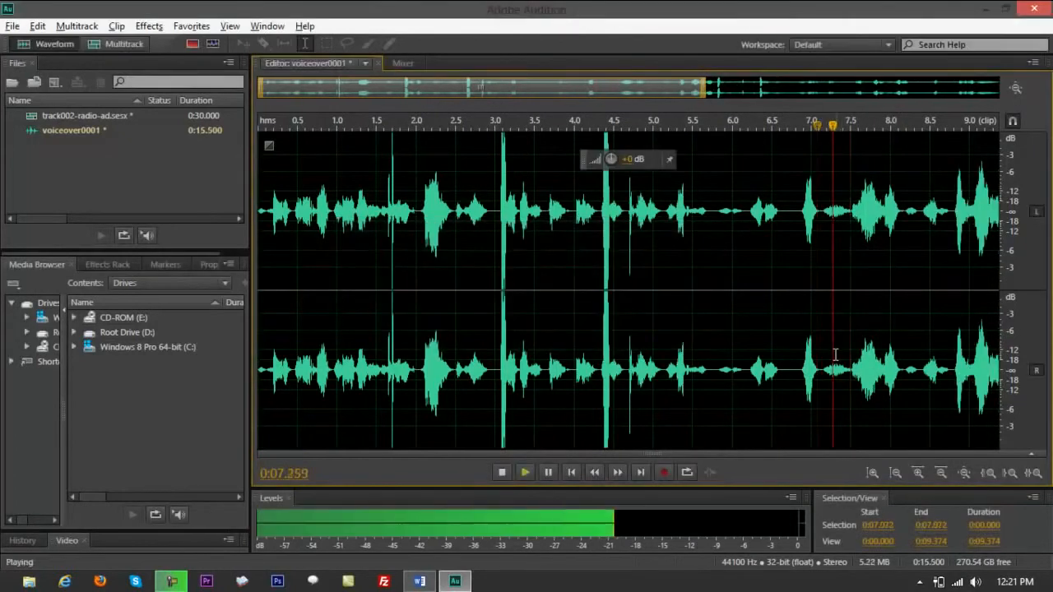
drag(704, 87, 812, 88)
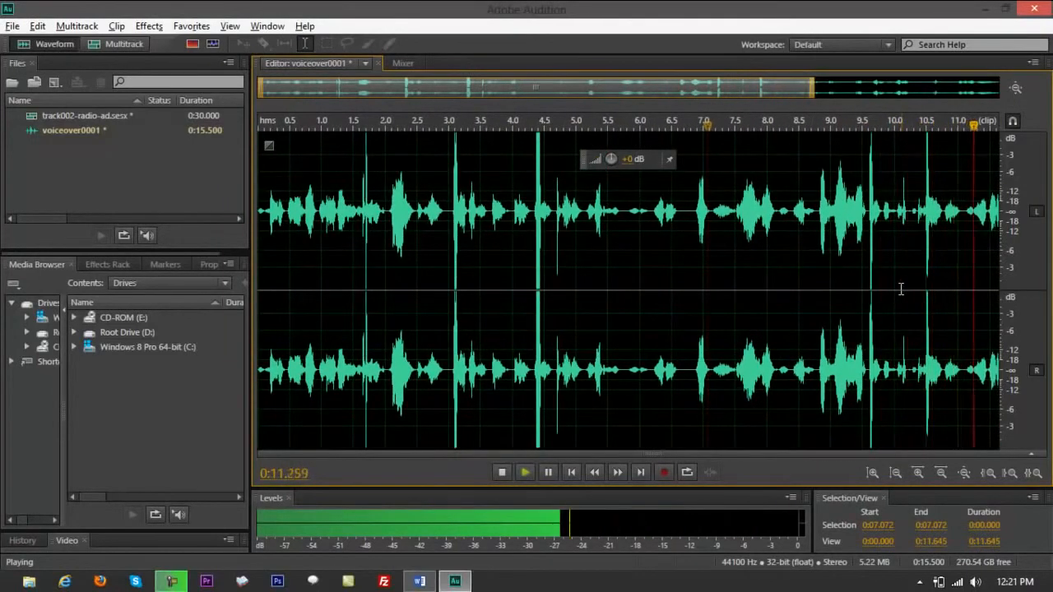
key(space)
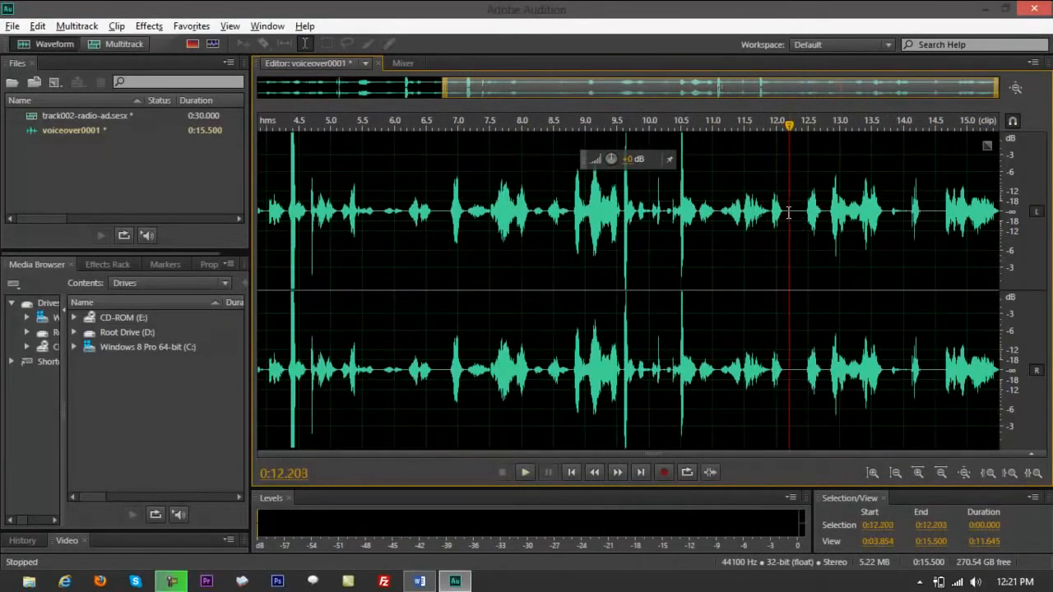
Delete the silent gap from about 12.14 to 12.44 s in the voiceover.
drag(786, 213, 802, 208)
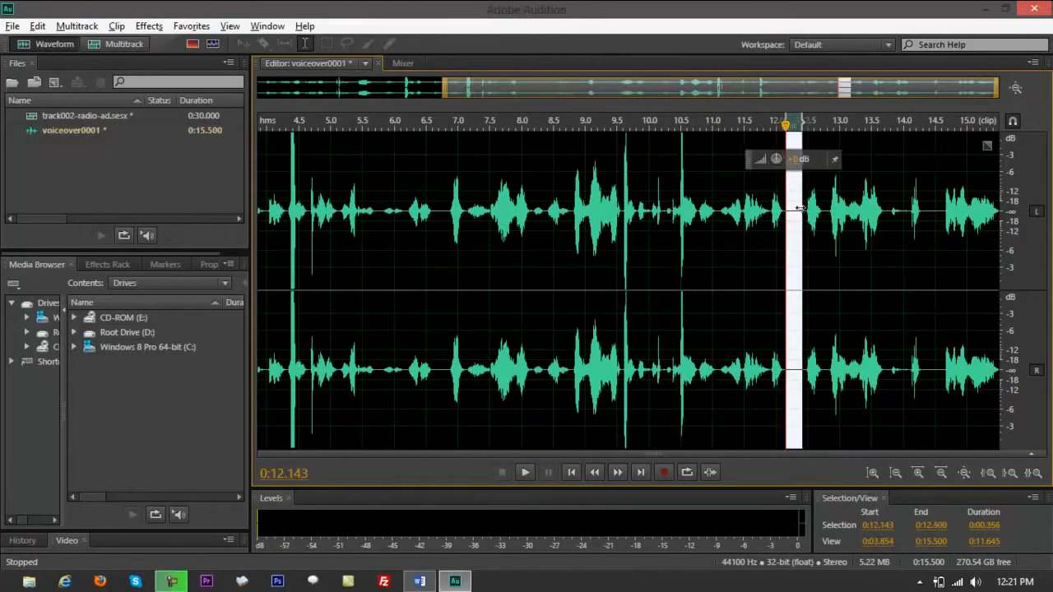
drag(445, 97, 672, 101)
click(640, 215)
drag(645, 212, 677, 209)
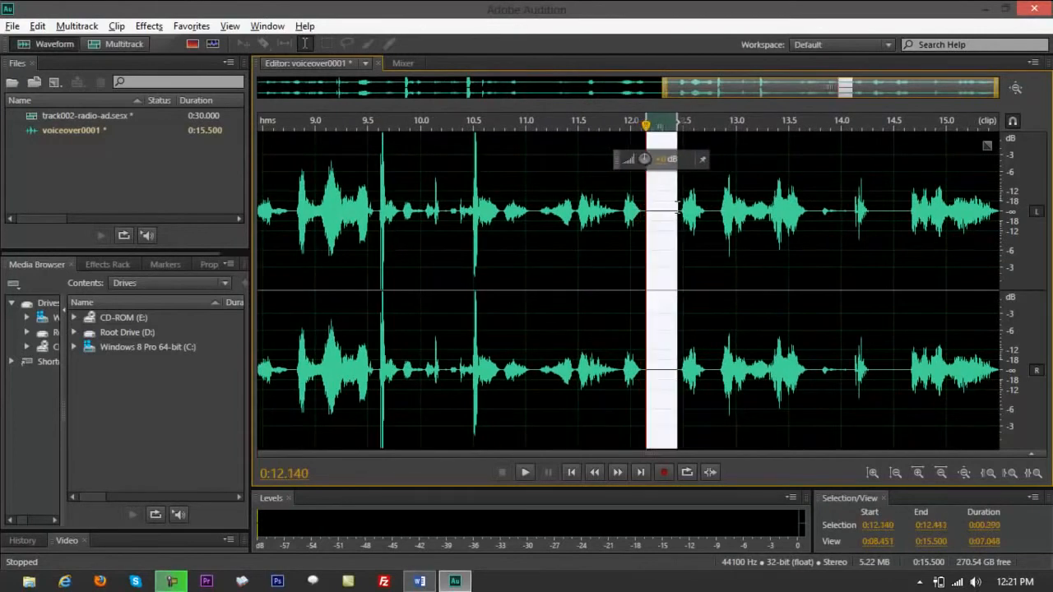
key(Delete)
Delete the remaining sliver of silence, about 0.05 s long, at about 12.12 s.
drag(656, 88, 795, 89)
drag(457, 192, 464, 193)
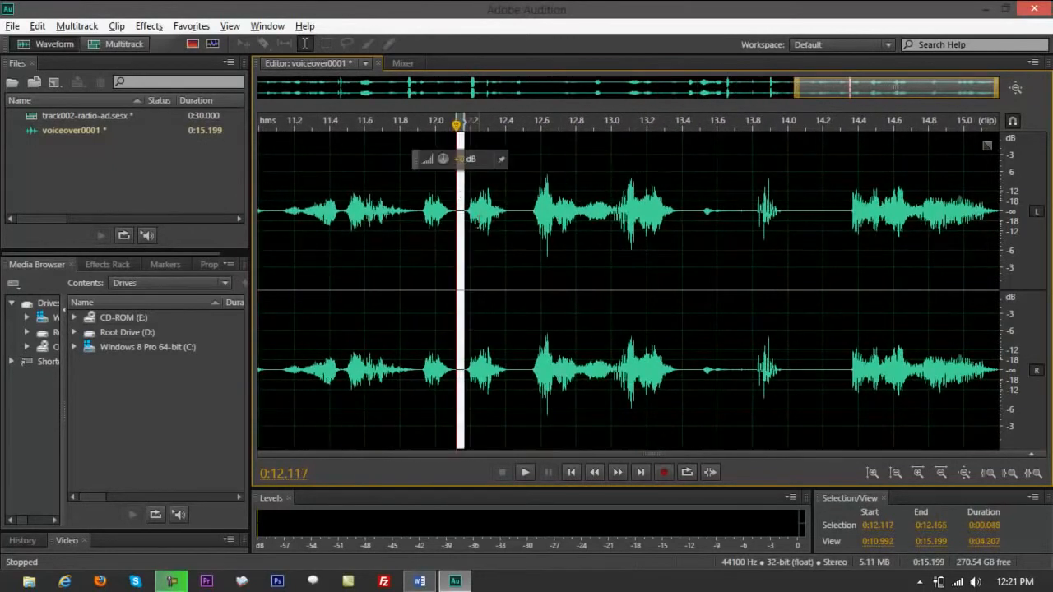
key(Delete)
Play the shortened voiceover from the start to review all the cuts.
click(577, 200)
key(space)
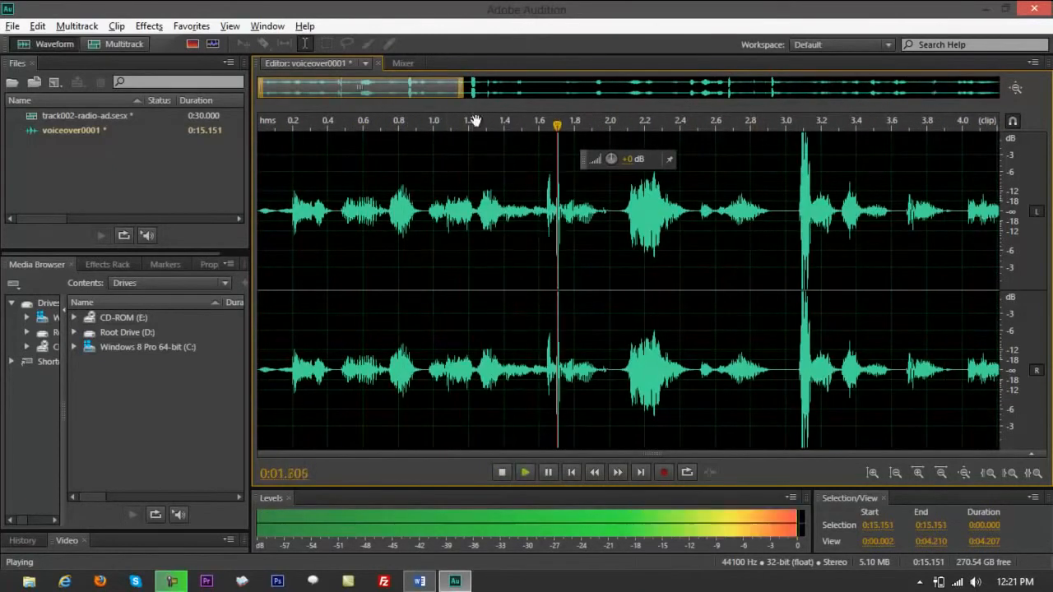
drag(461, 94, 669, 95)
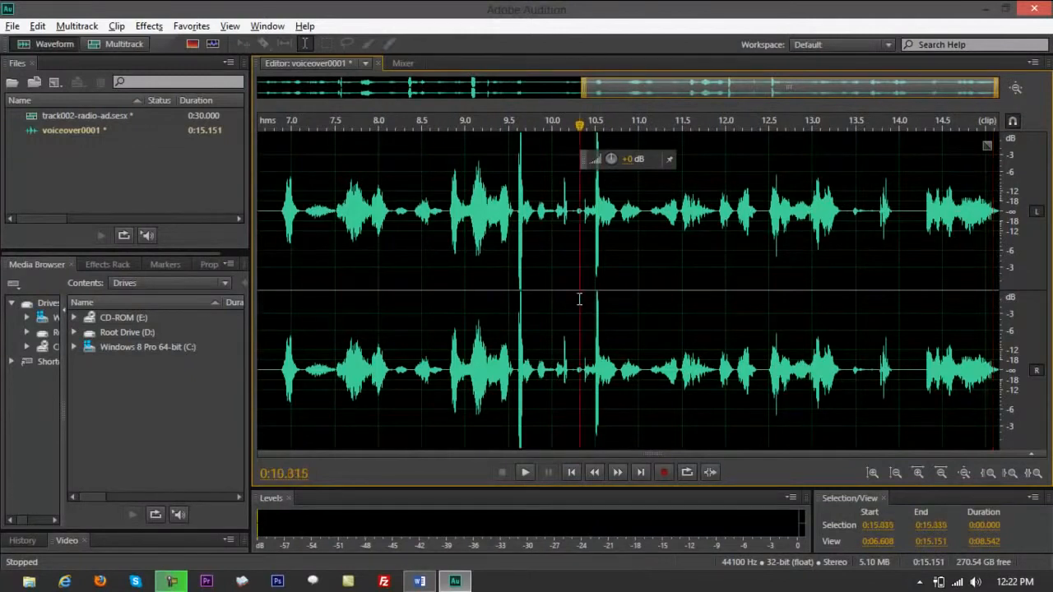
Switch to the track002-radio-ad multitrack session to view the shortened voiceover clip.
key(ctrl+a)
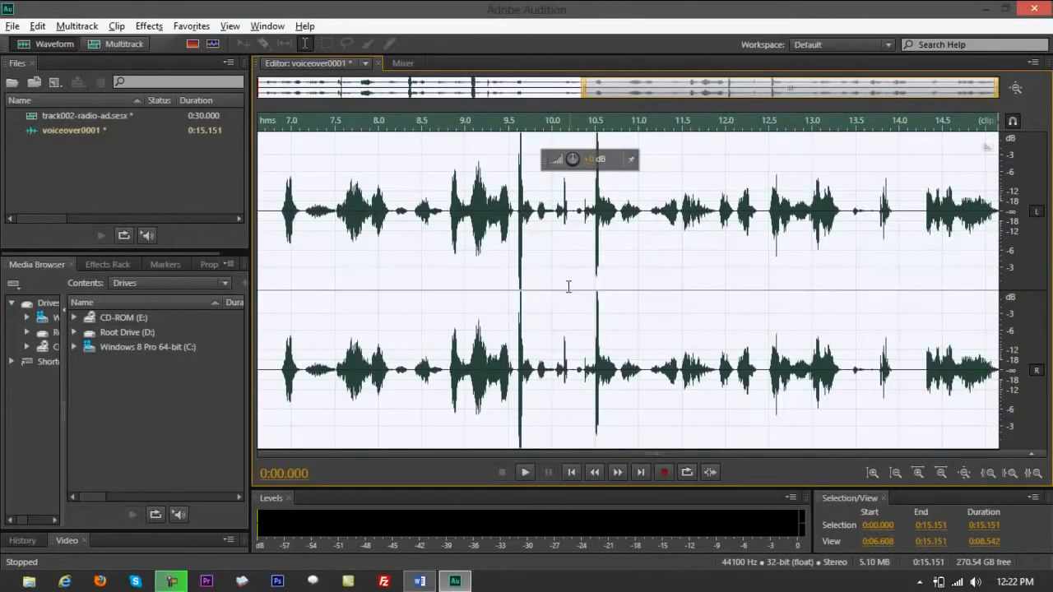
click(452, 265)
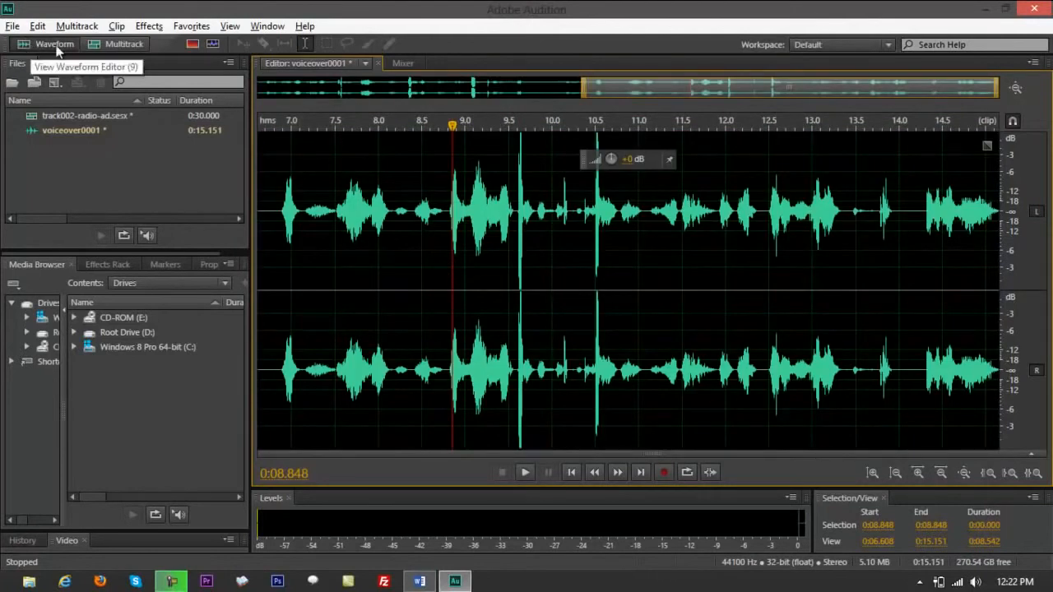
click(108, 44)
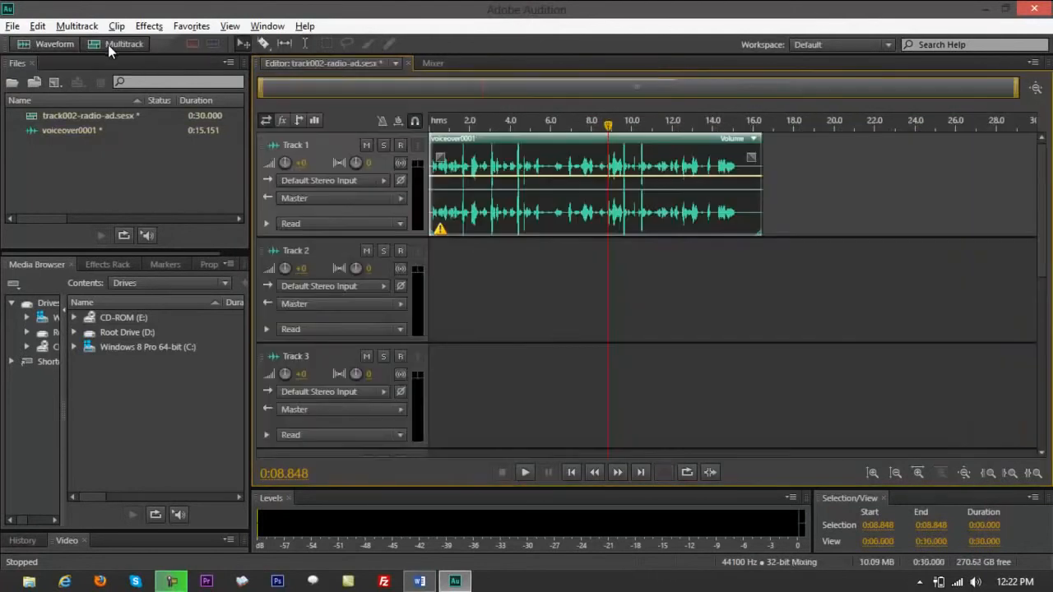
Reopen the voiceover0001 clip in the waveform editor and select its entire waveform.
double_click(573, 207)
click(538, 246)
key(ctrl+a)
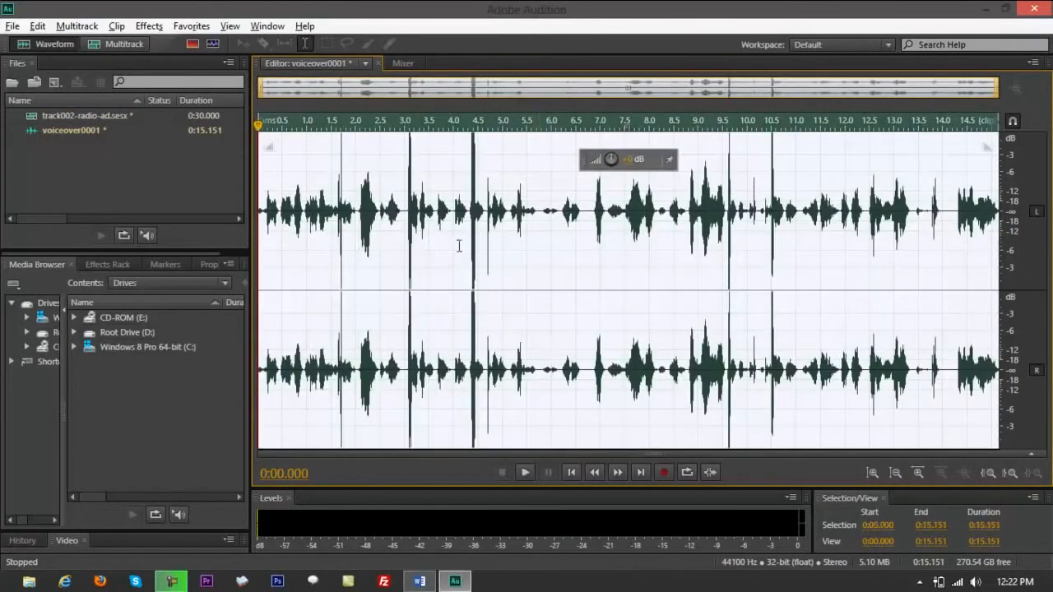
Apply the Analog Delay effect with the Hot Fusion preset to the selected voiceover.
click(150, 26)
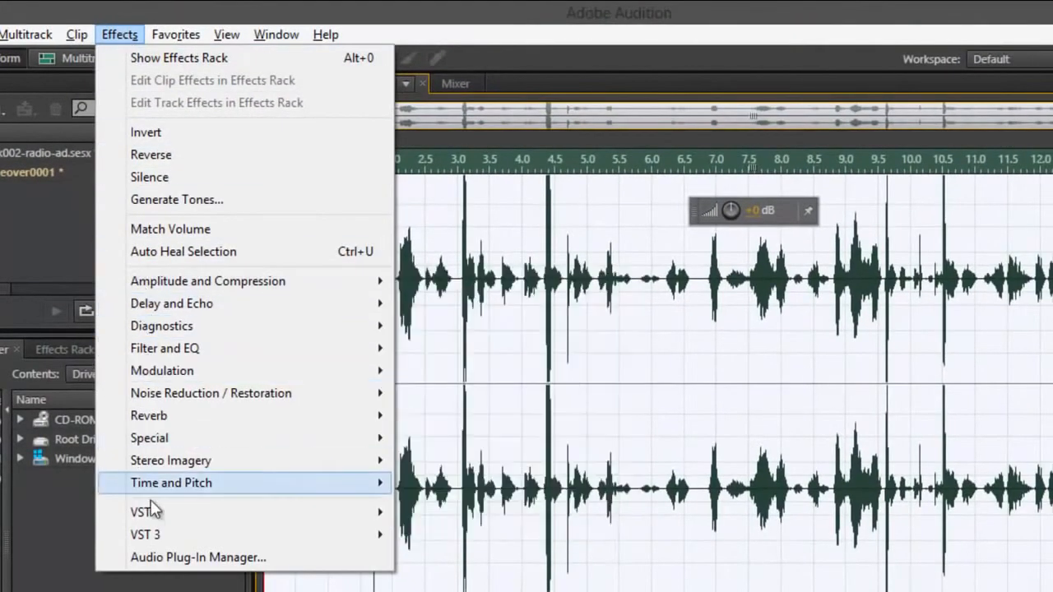
mouse_move(182, 309)
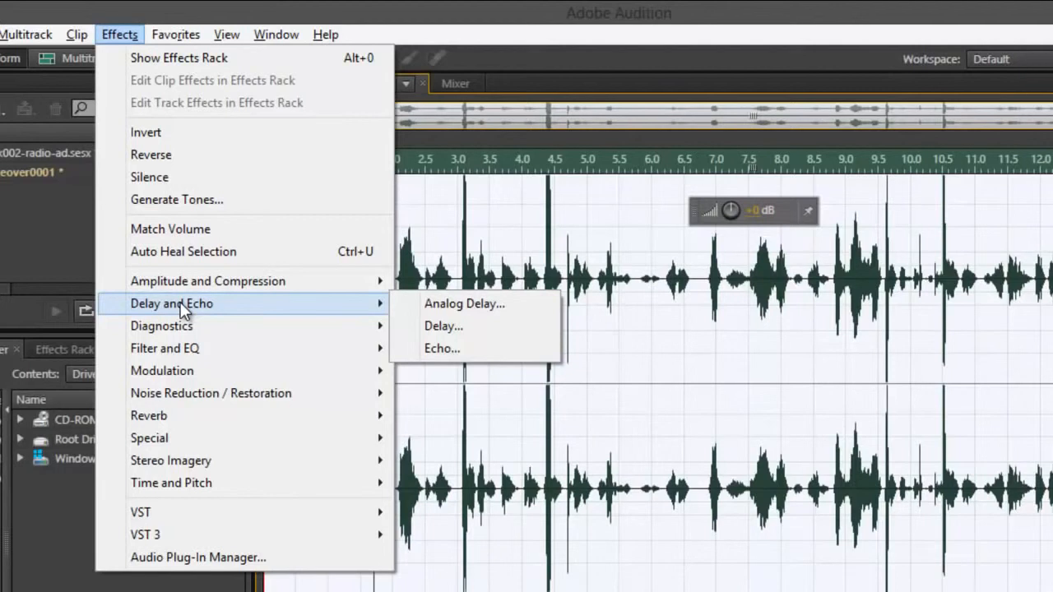
click(459, 311)
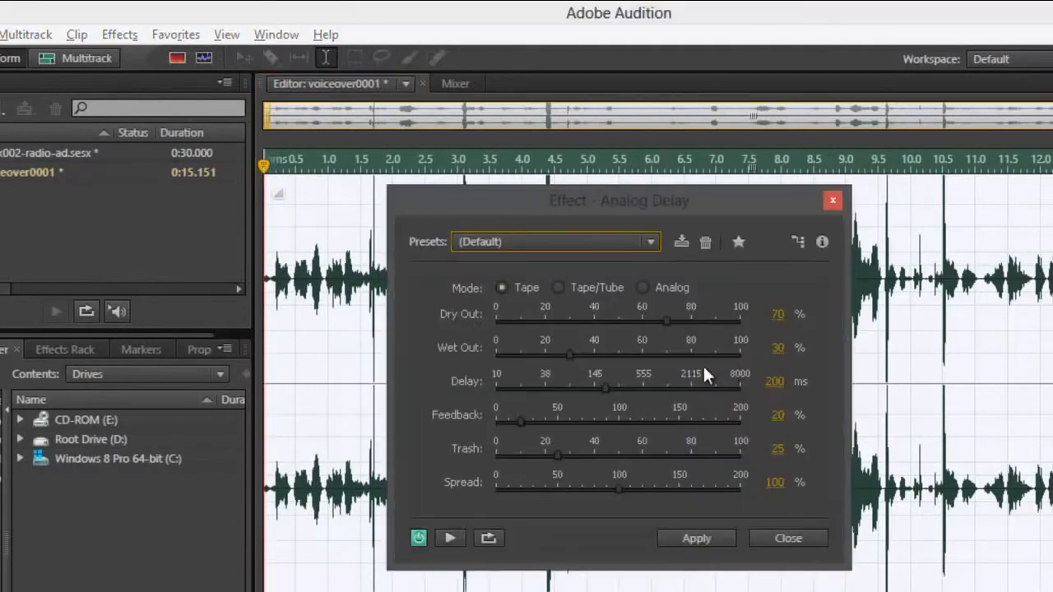
click(508, 235)
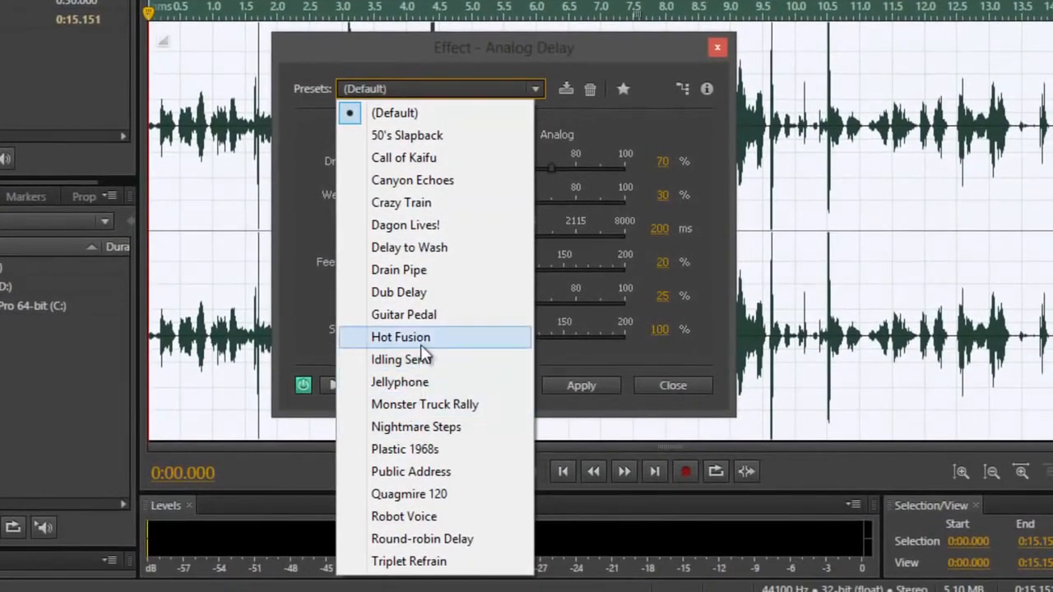
click(421, 341)
click(574, 380)
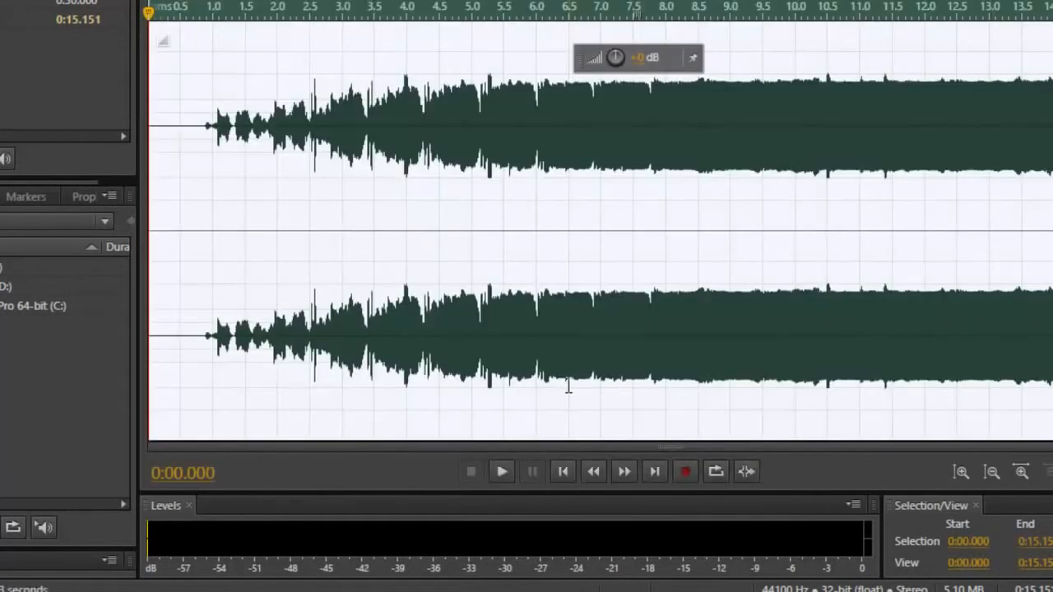
Play back the voiceover with the analog delay, then undo that effect.
key(space)
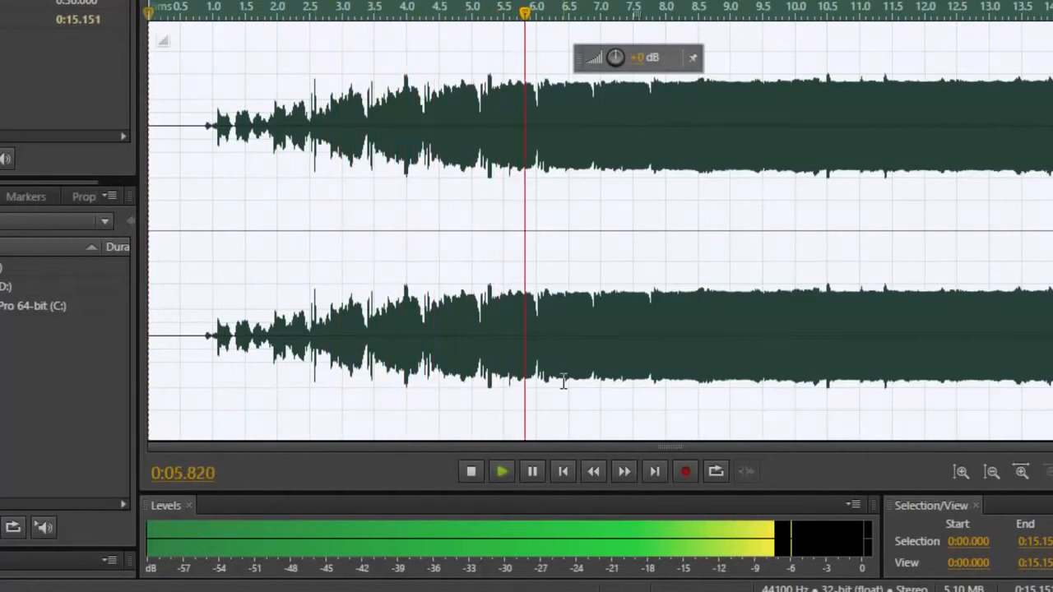
key(space)
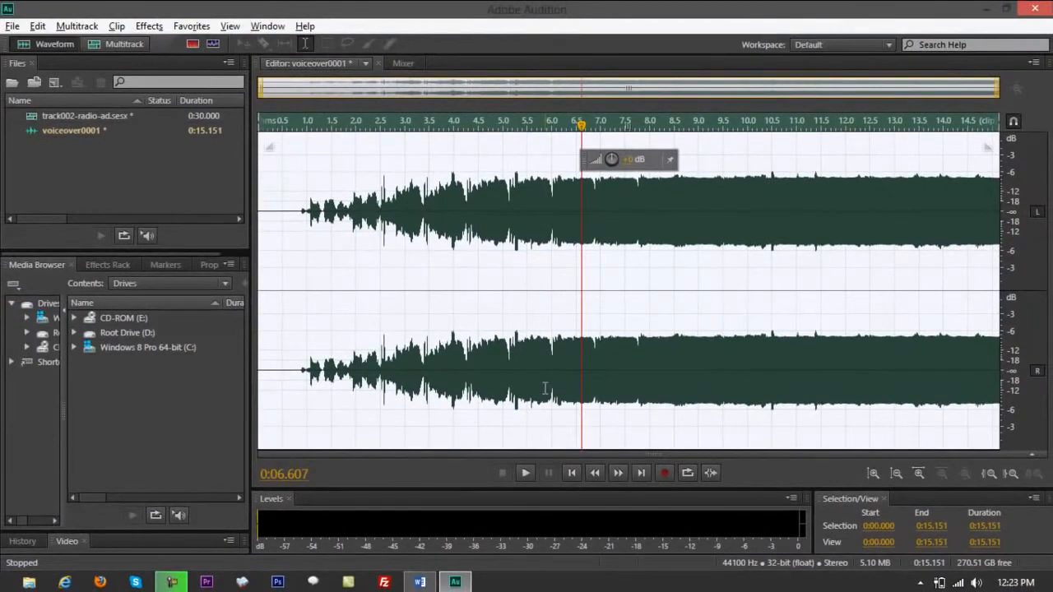
key(ctrl+z)
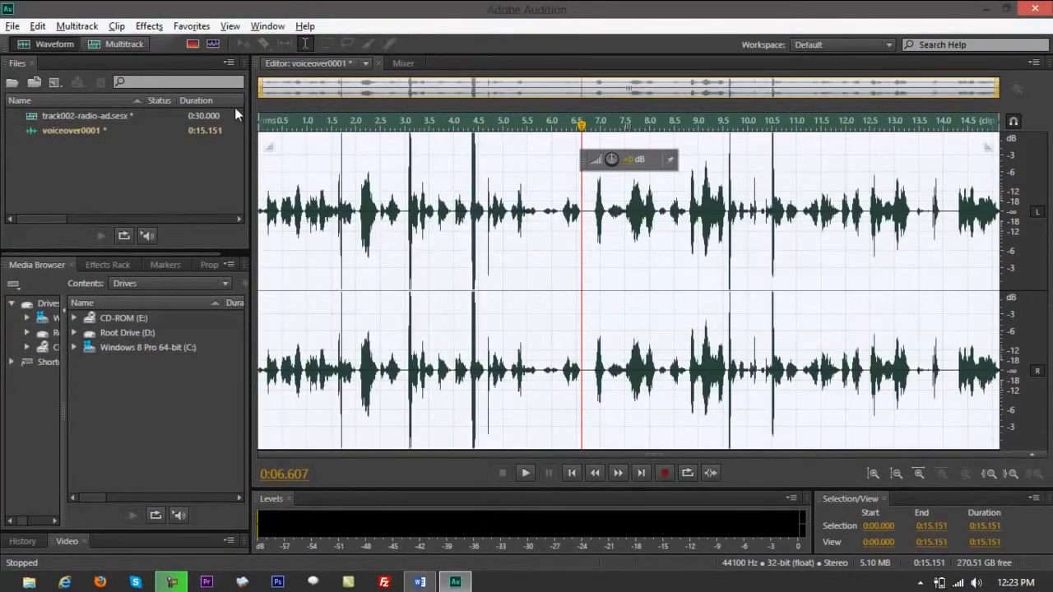
Apply the Studio Reverb effect with the Vocal Reverb (small) preset to the entire voiceover.
click(148, 27)
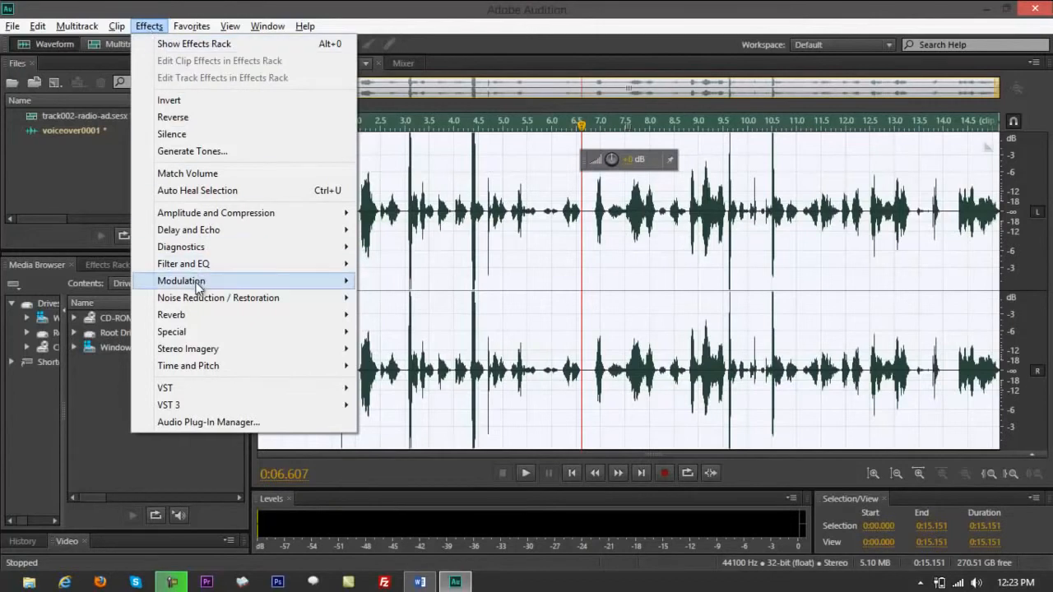
mouse_move(198, 331)
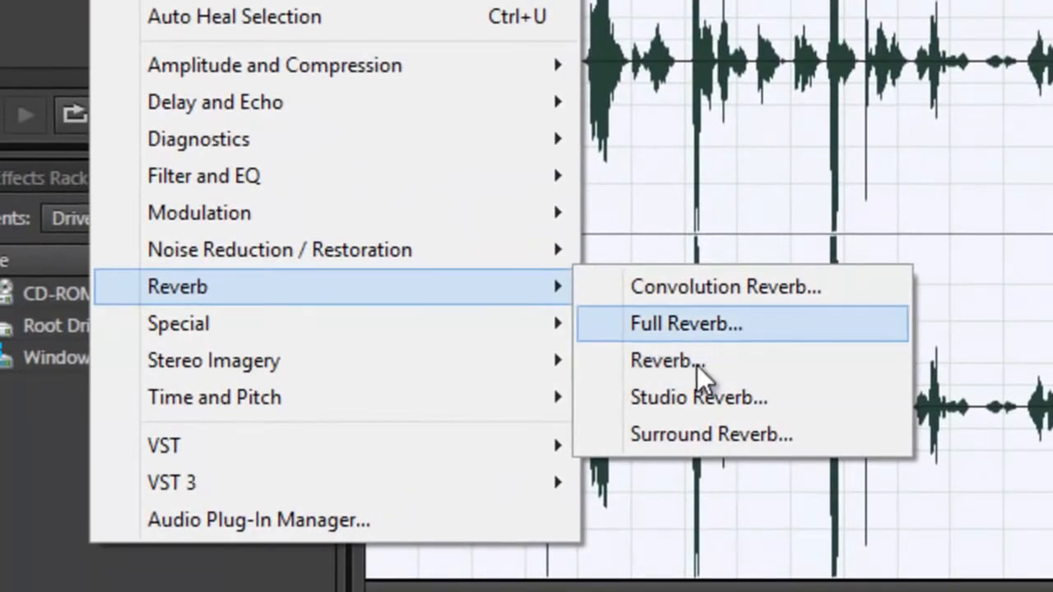
click(689, 404)
click(451, 88)
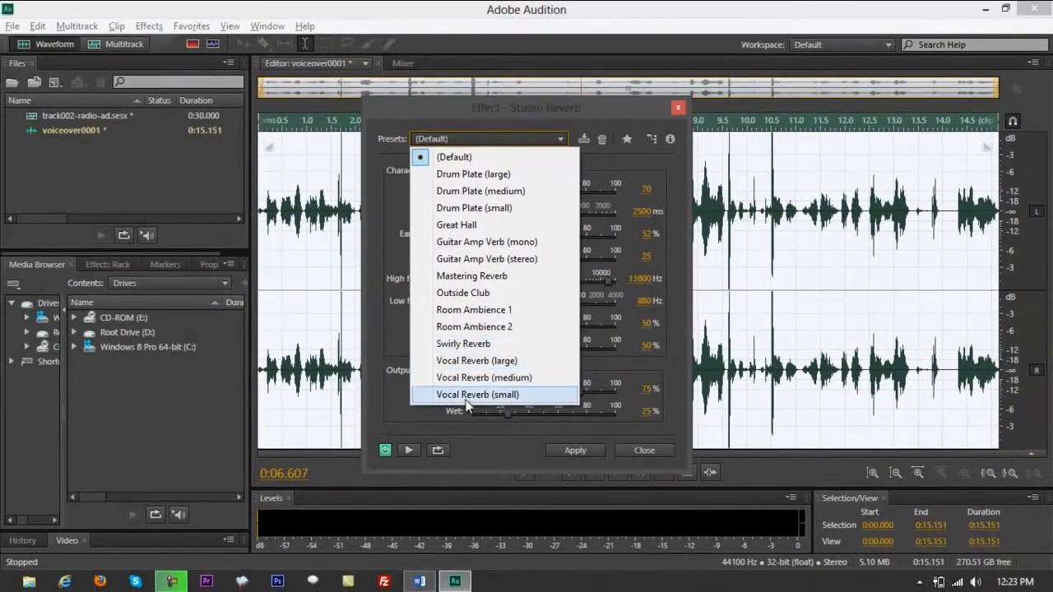
click(468, 394)
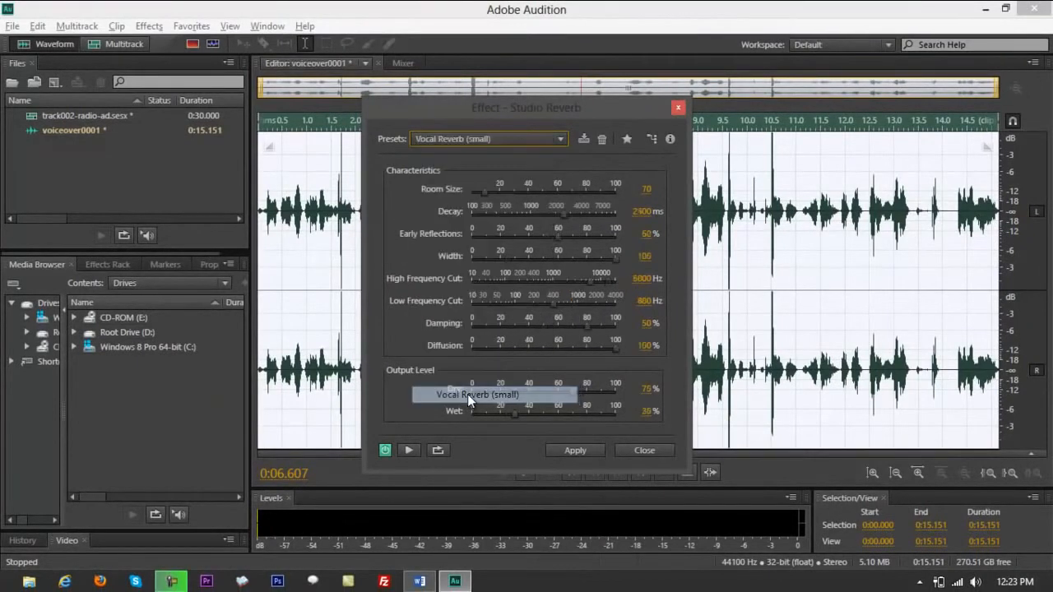
click(559, 451)
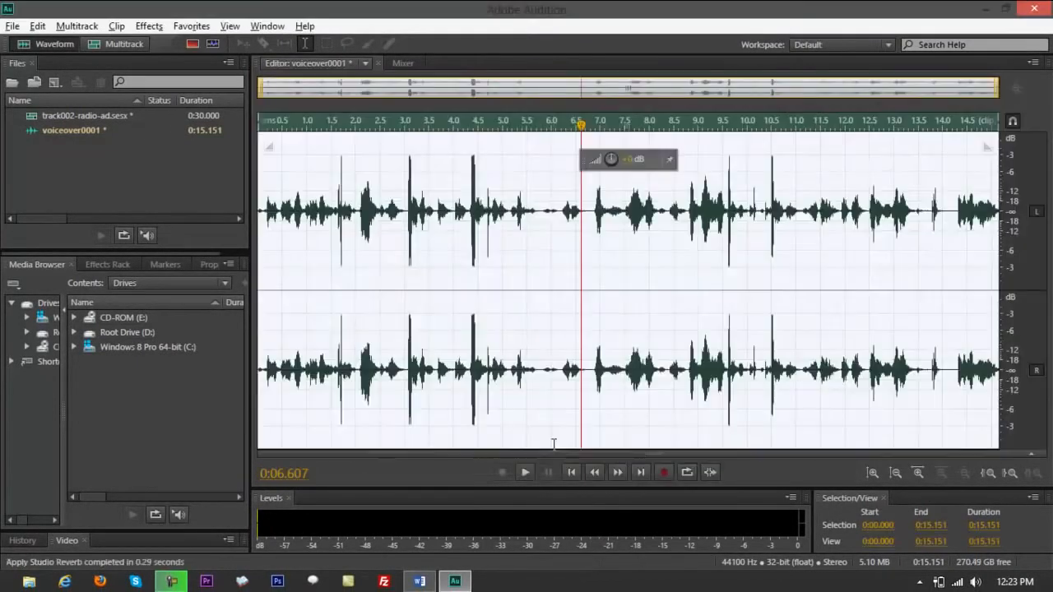
Play the voiceover from the start to hear the studio reverb.
drag(580, 125, 196, 123)
key(space)
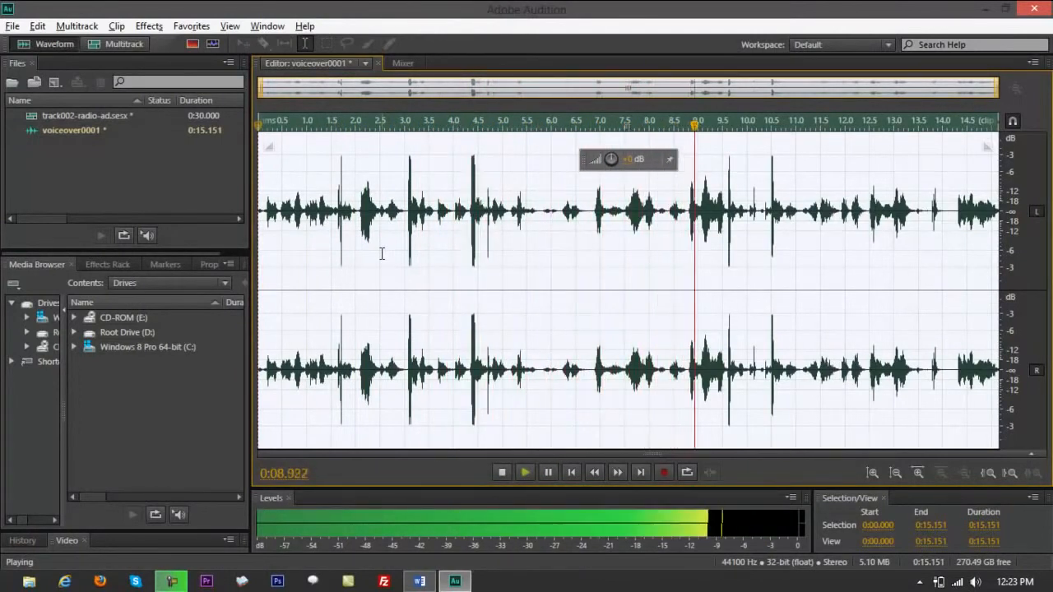
key(space)
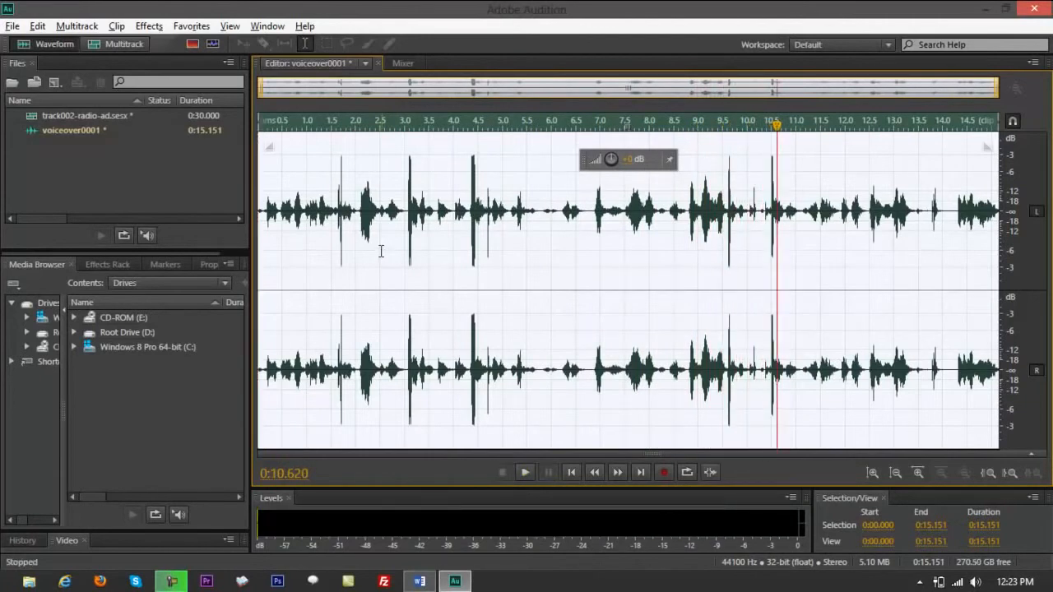
Undo the studio reverb on the voiceover and select the entire waveform again.
click(380, 251)
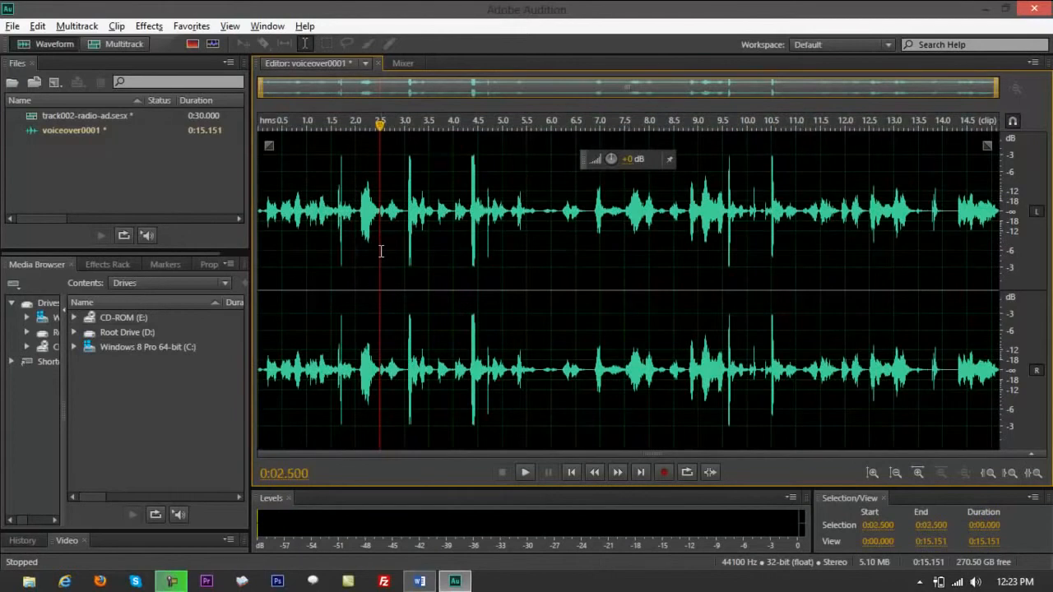
double_click(380, 251)
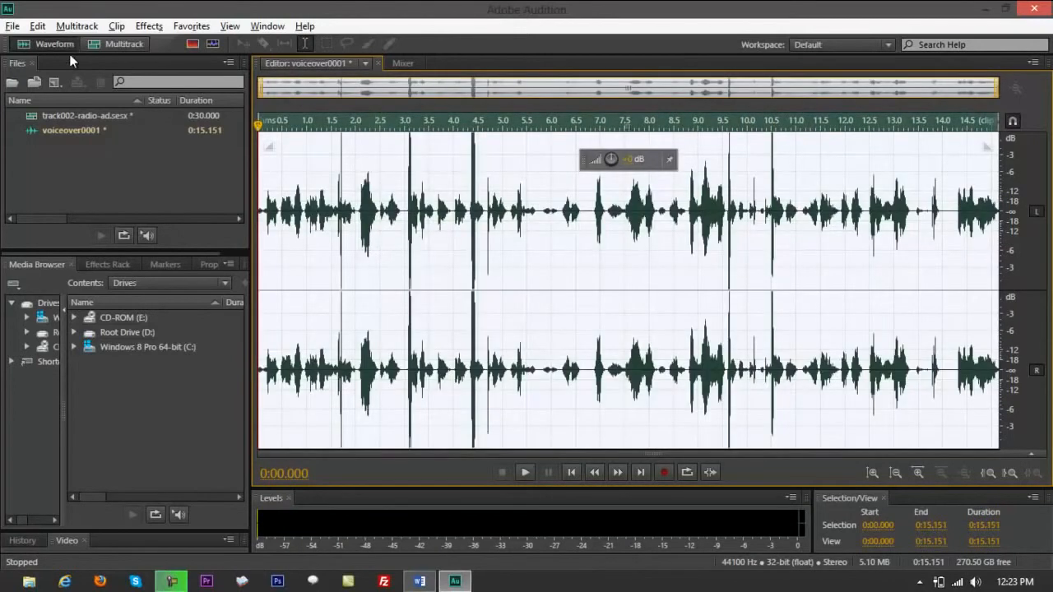
click(144, 28)
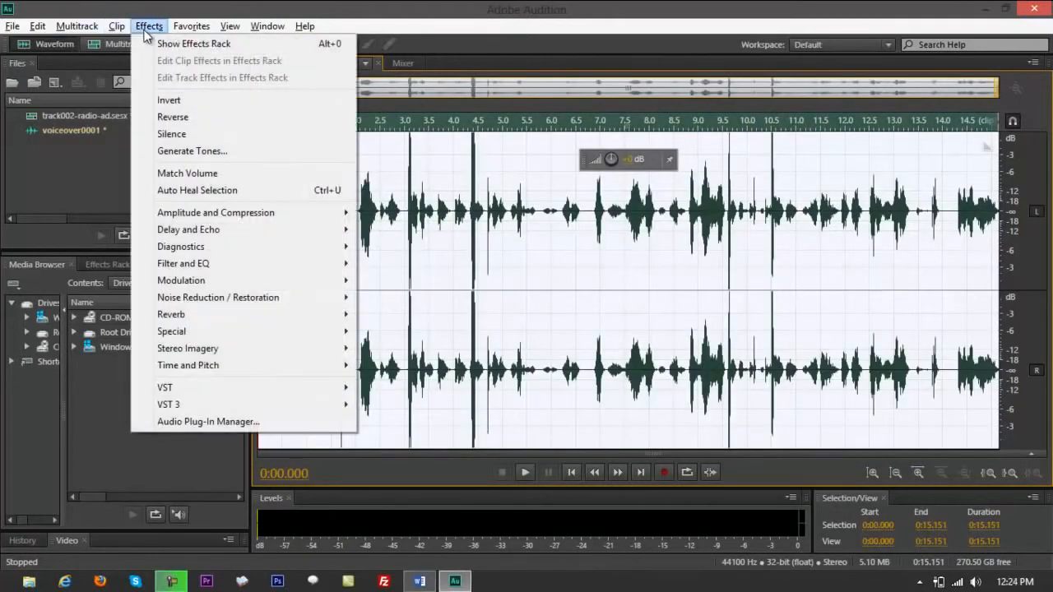
click(630, 278)
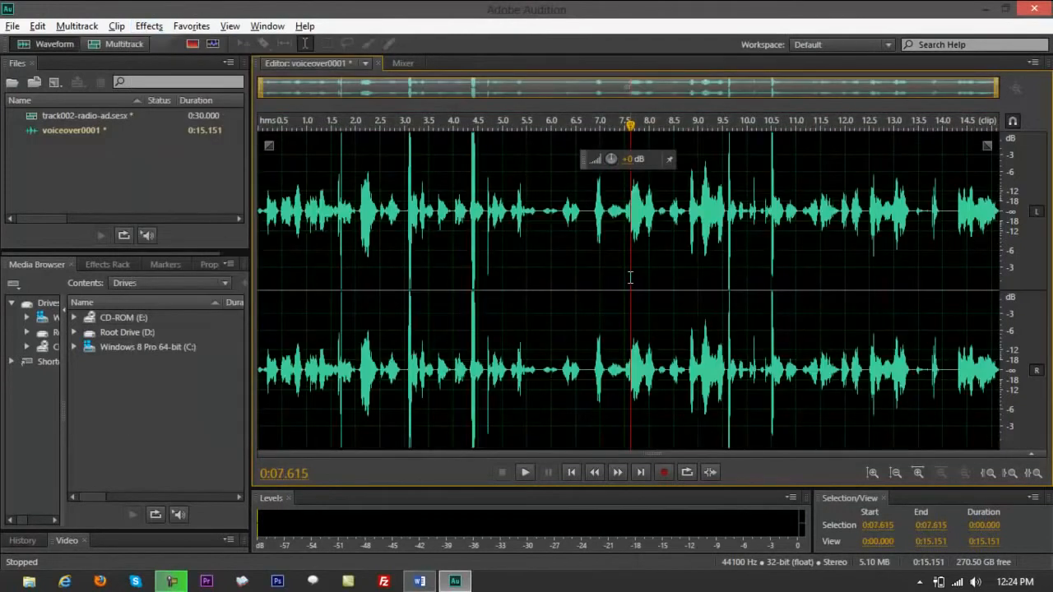
key(ctrl+a)
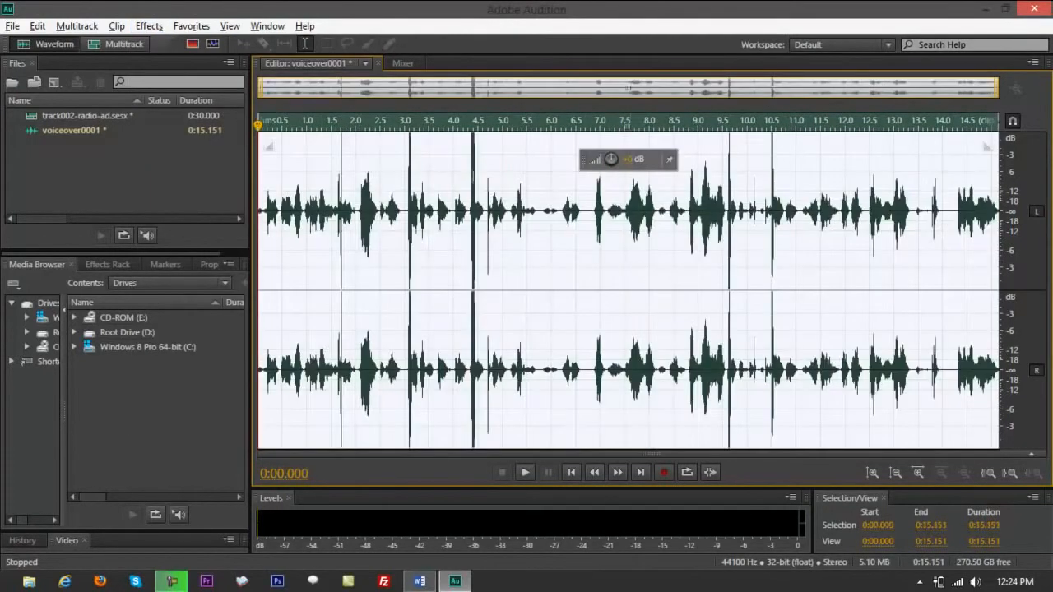
Return to the track002-radio-ad multitrack session and move the playhead along the voiceover clip.
click(110, 49)
click(802, 275)
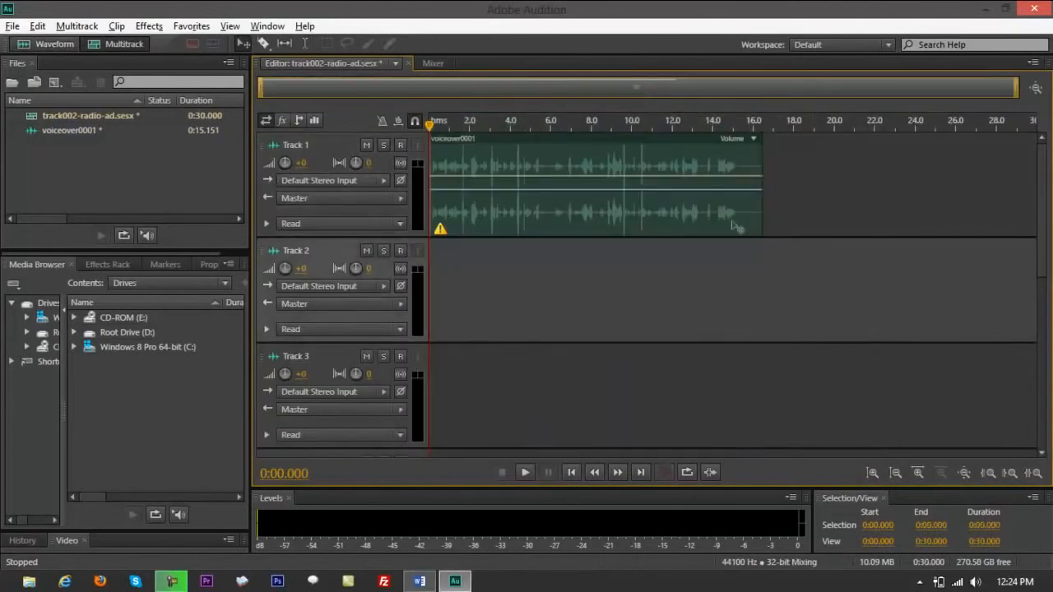
click(793, 194)
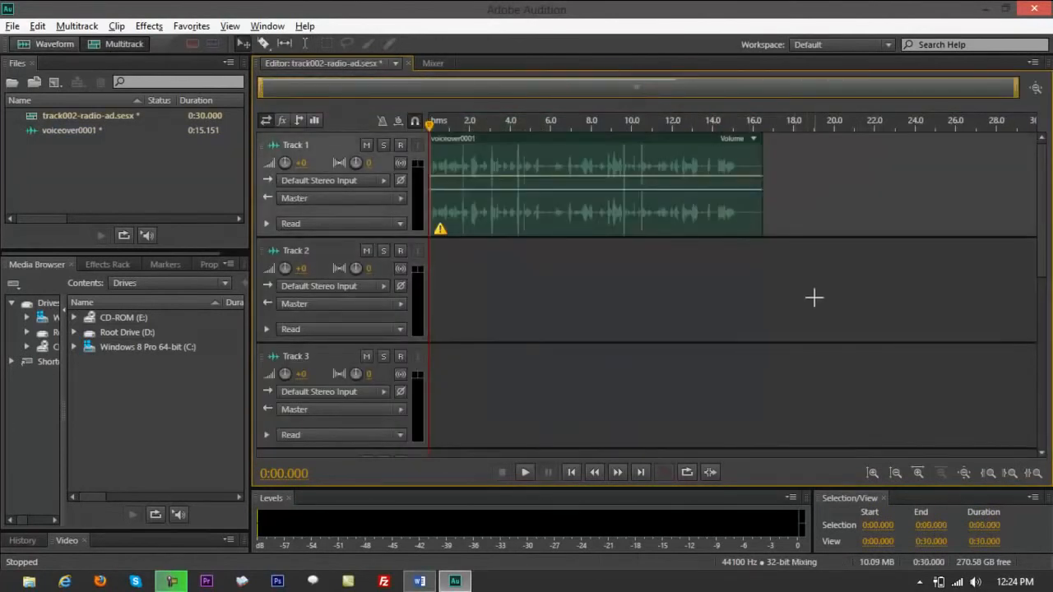
drag(430, 125, 681, 141)
key(Home)
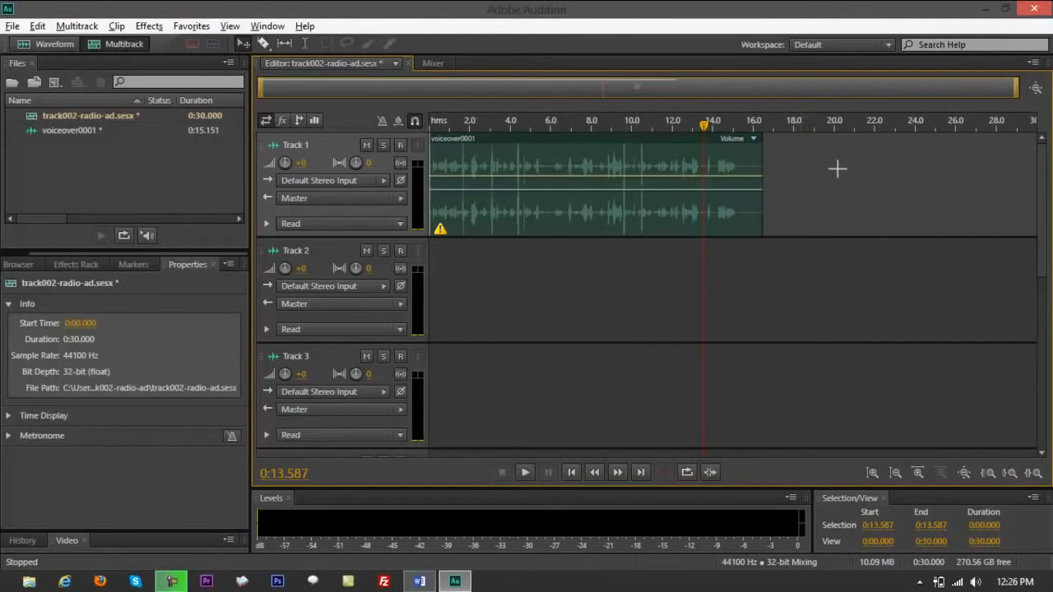
Copy the voiceover0001 clip from Track 1, paste it onto Track 2 and align the copy with the session start.
click(585, 159)
right_click(585, 161)
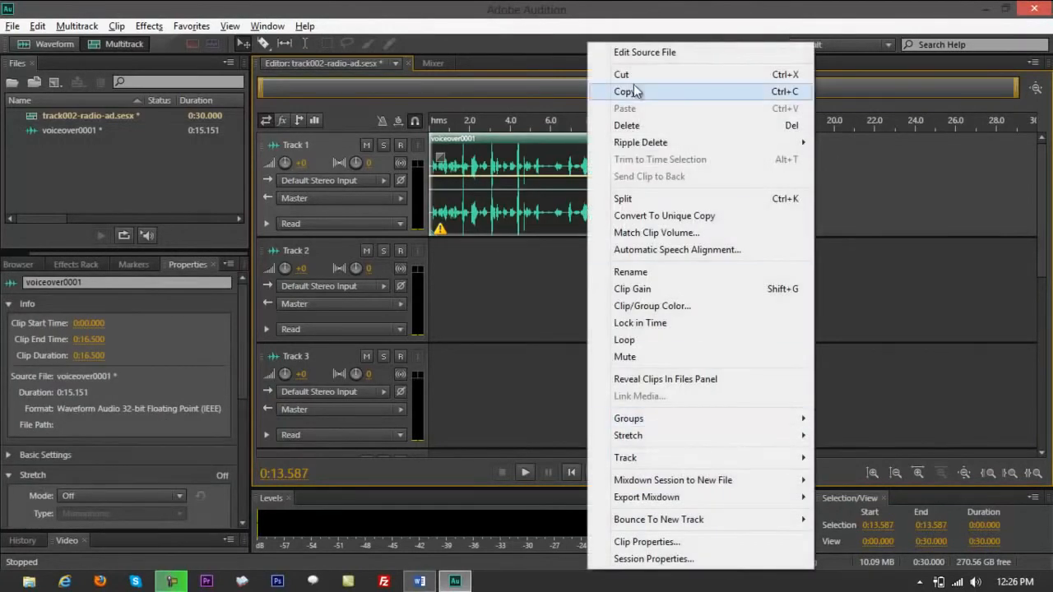
click(626, 91)
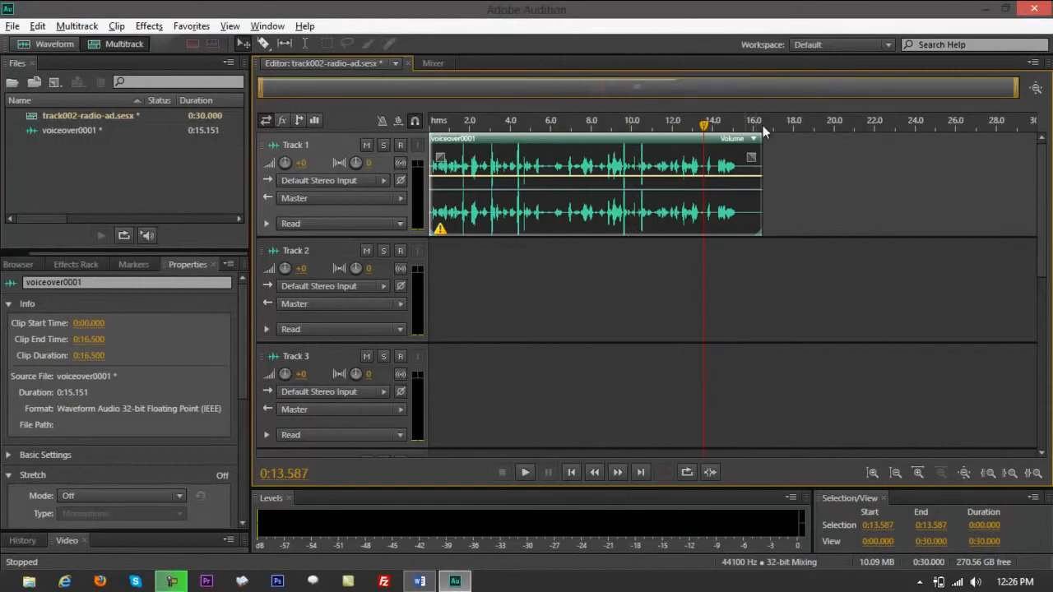
drag(703, 127, 783, 124)
right_click(801, 253)
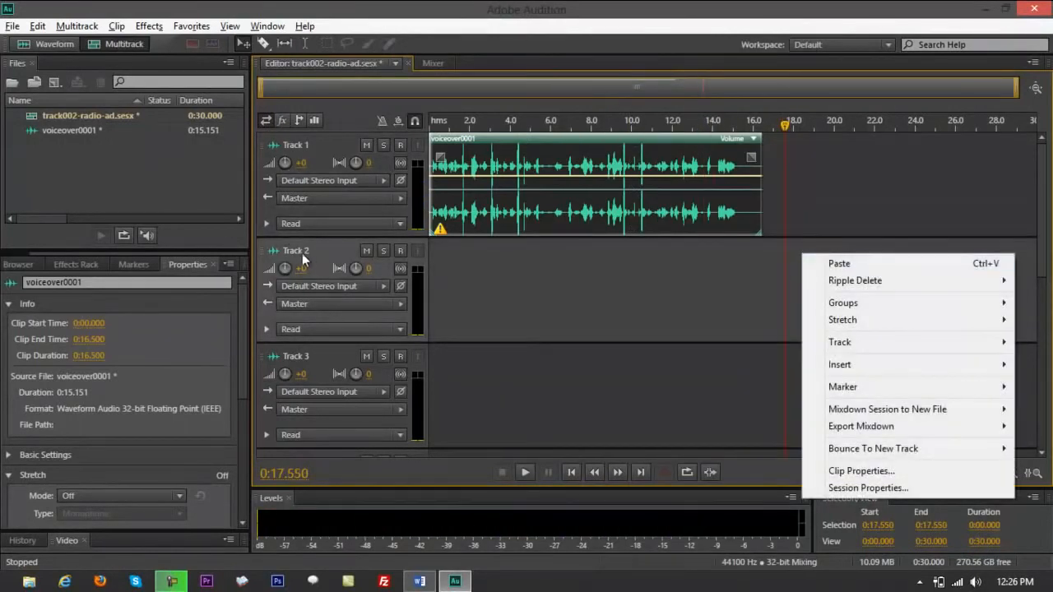
click(851, 263)
drag(847, 249, 491, 251)
Play both voiceover tracks together from the session start.
drag(785, 126, 412, 121)
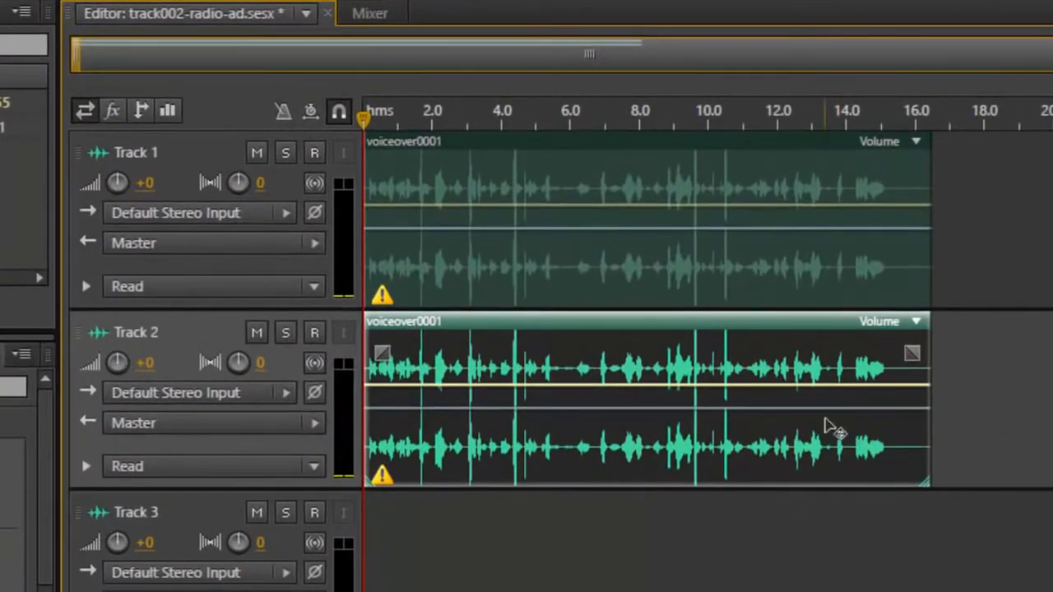
key(space)
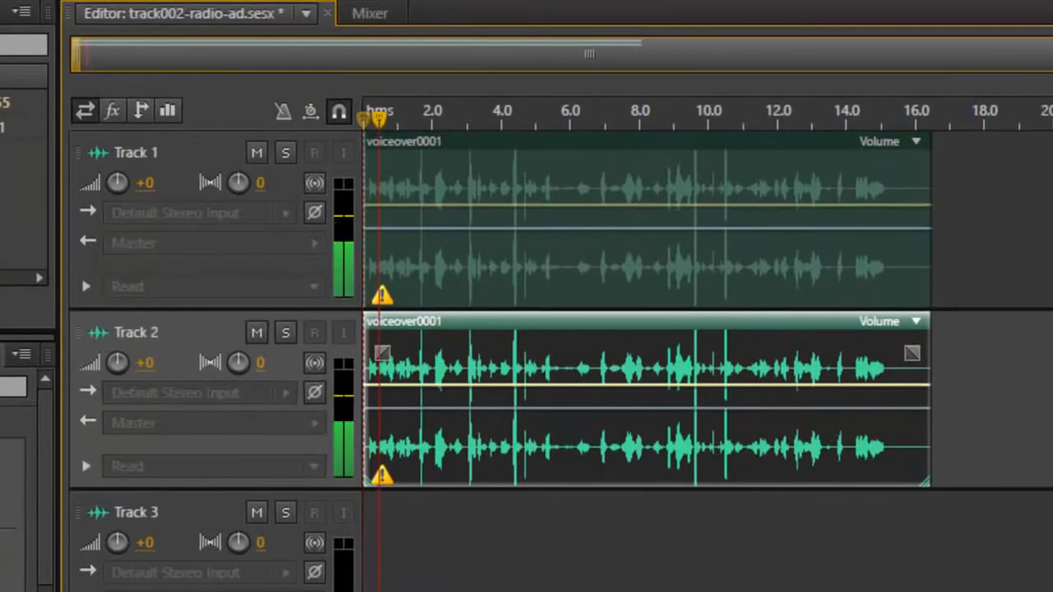
key(space)
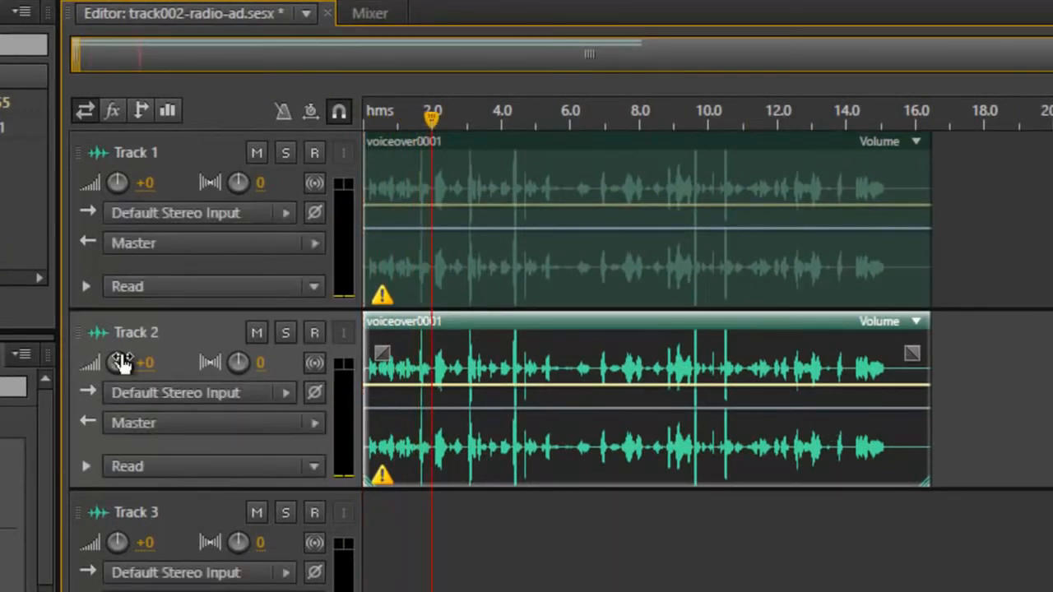
Mute Track 2 and play from the session start to hear Track 1 alone.
click(255, 333)
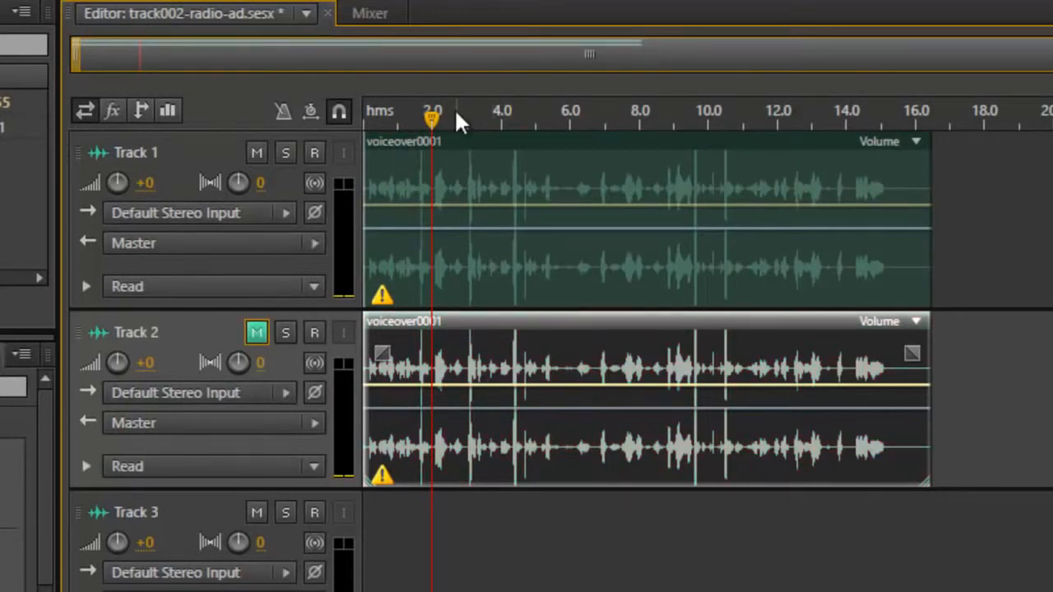
drag(431, 120, 277, 118)
key(space)
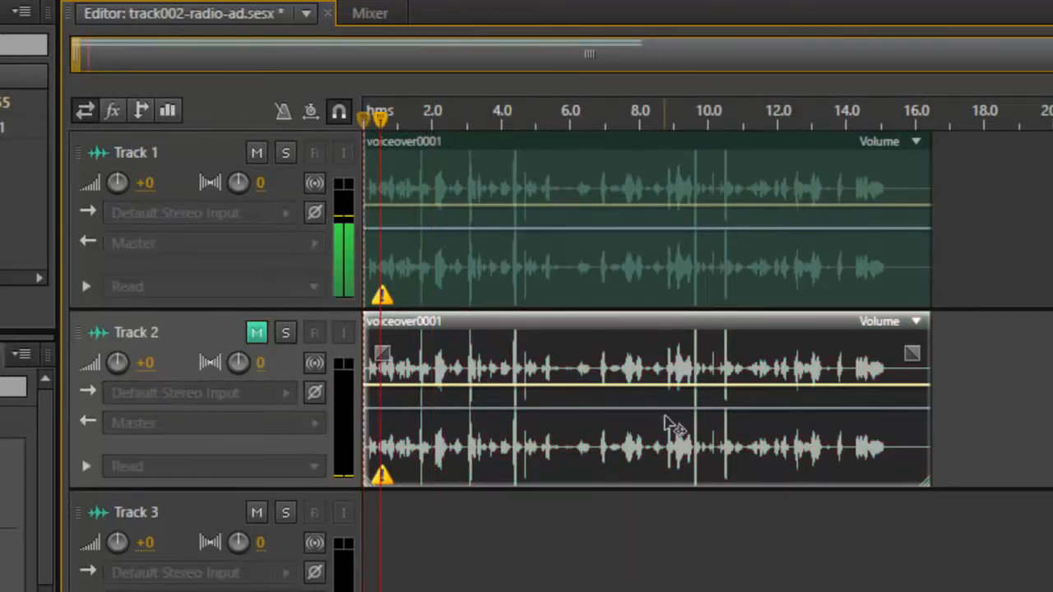
key(space)
Unmute Track 2 and continue playback to compare the doubled voiceover.
click(257, 333)
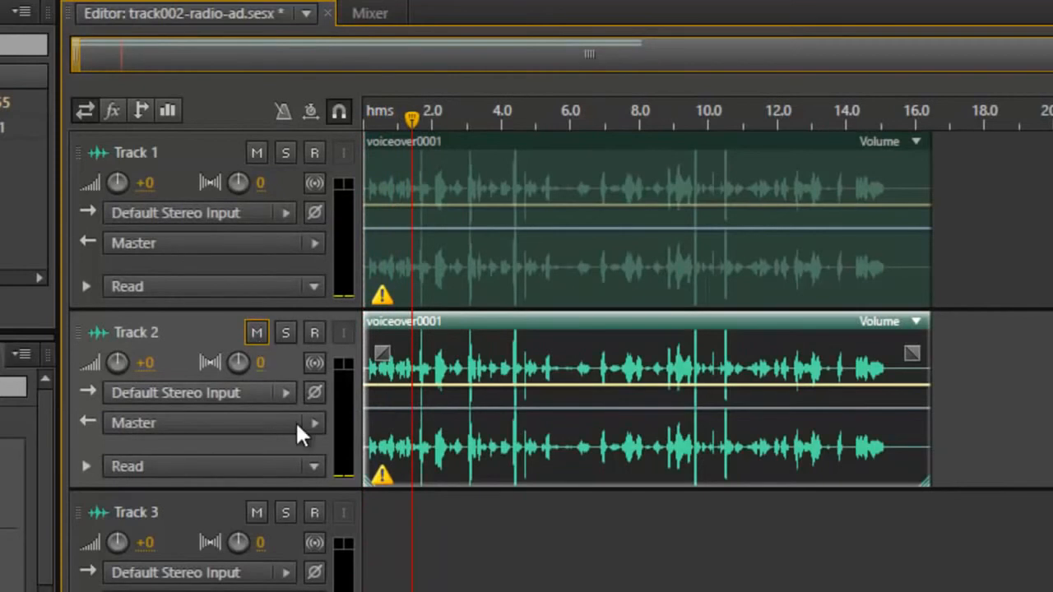
key(space)
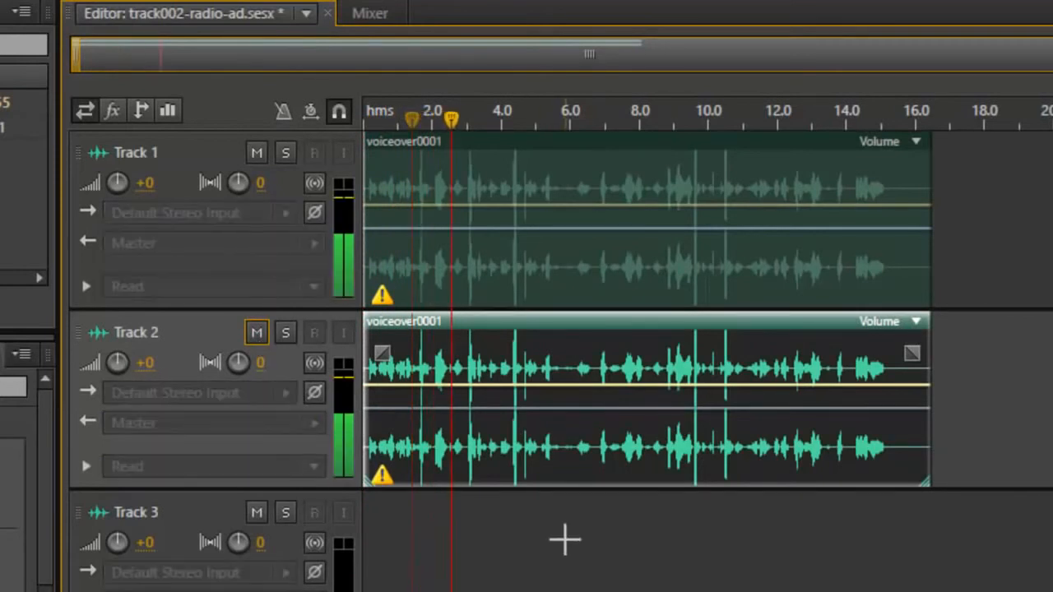
key(space)
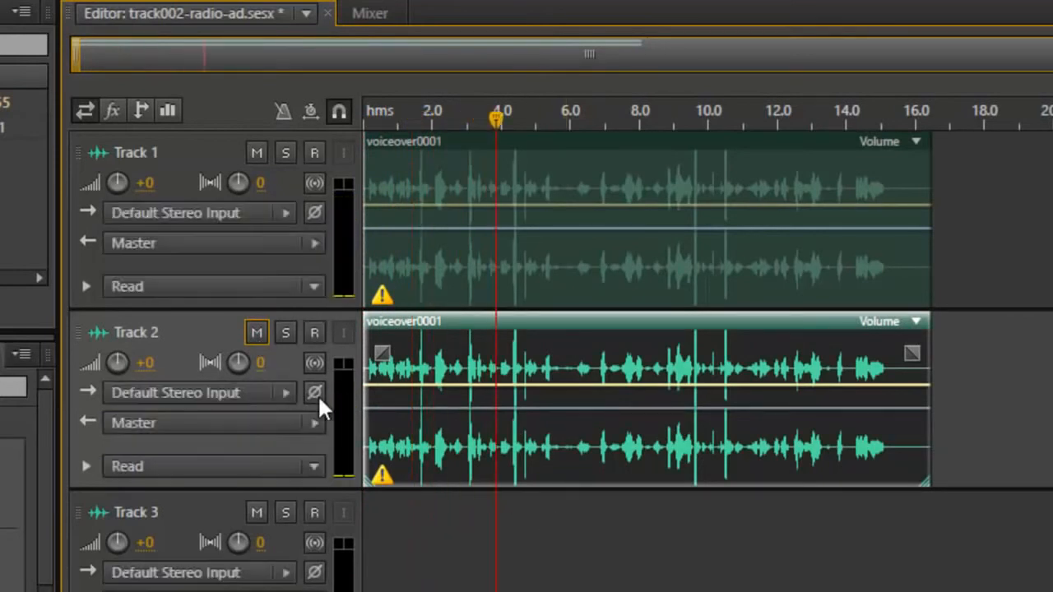
Try adjusting Track 1's volume with Track 2 temporarily muted.
click(256, 333)
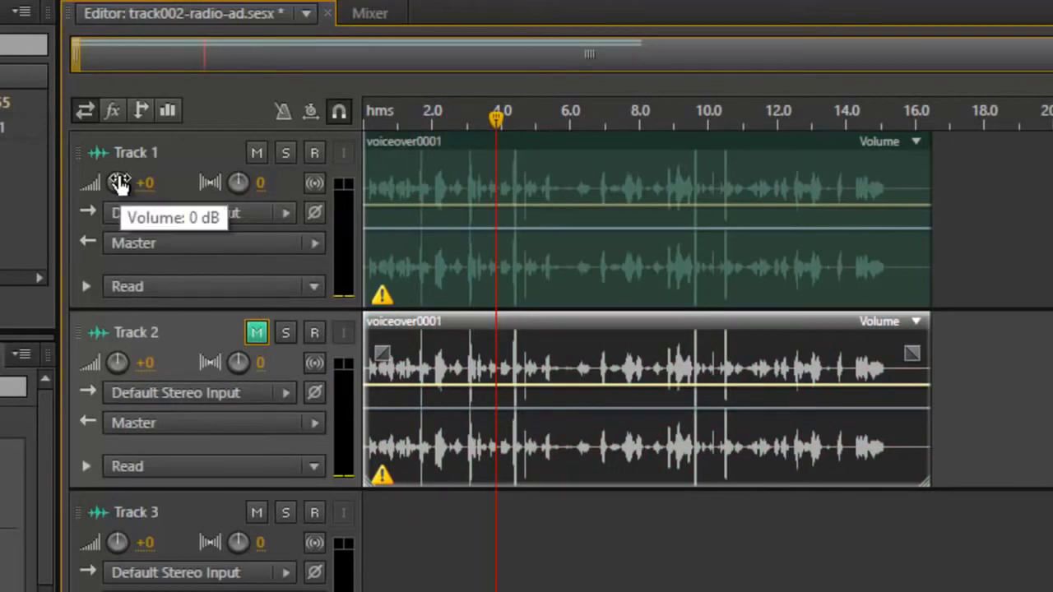
mouse_move(119, 185)
mouse_down()
mouse_move(172, 188)
mouse_move(82, 186)
mouse_move(101, 174)
mouse_up()
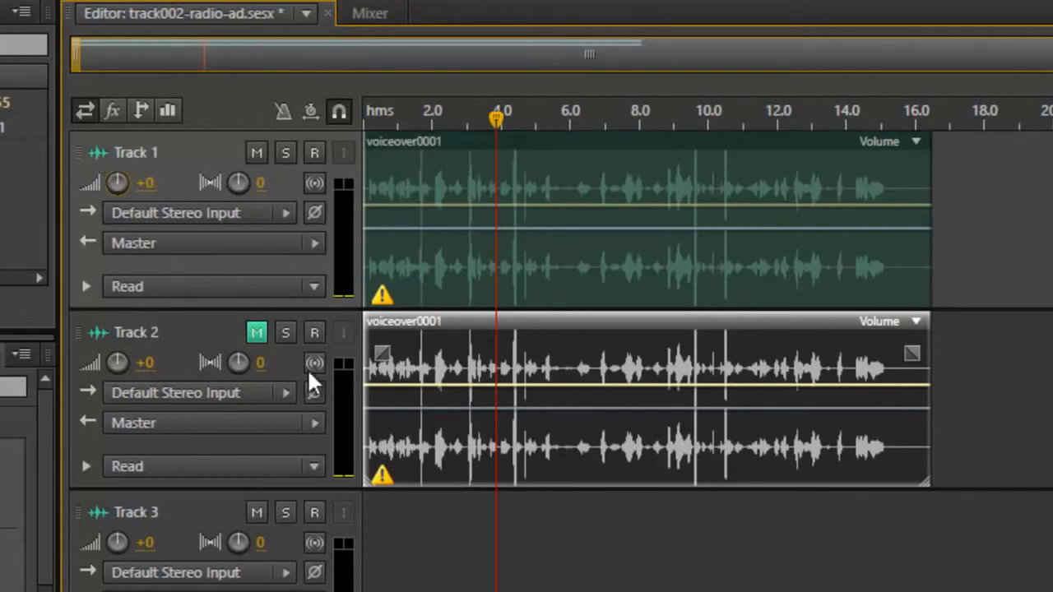
click(260, 332)
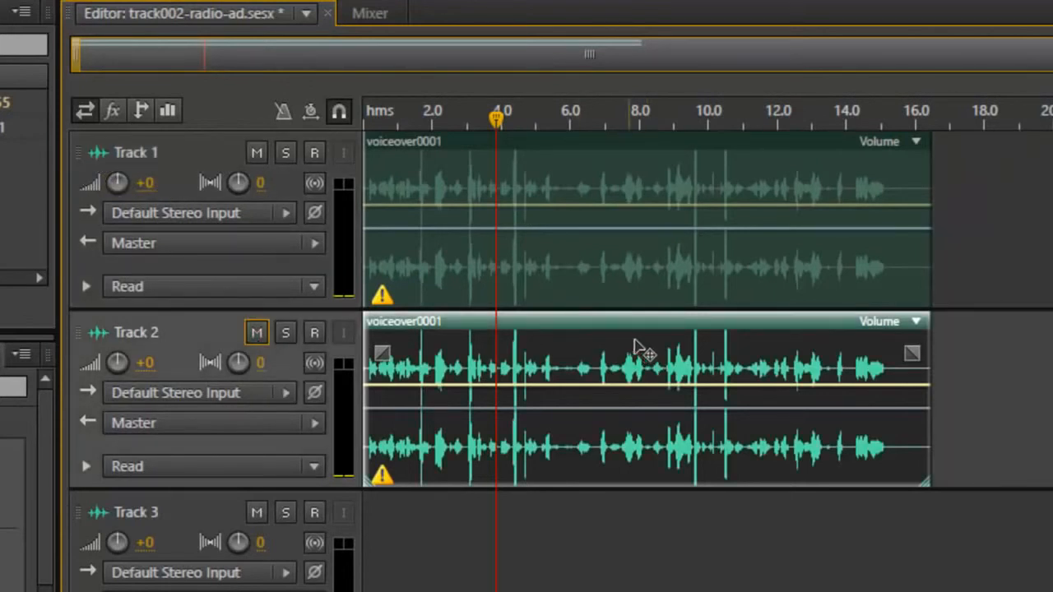
Shift the Track 2 voiceover clip slightly later so it starts at about 0:00.041, and check its offset against Track 1.
drag(1046, 66, 232, 65)
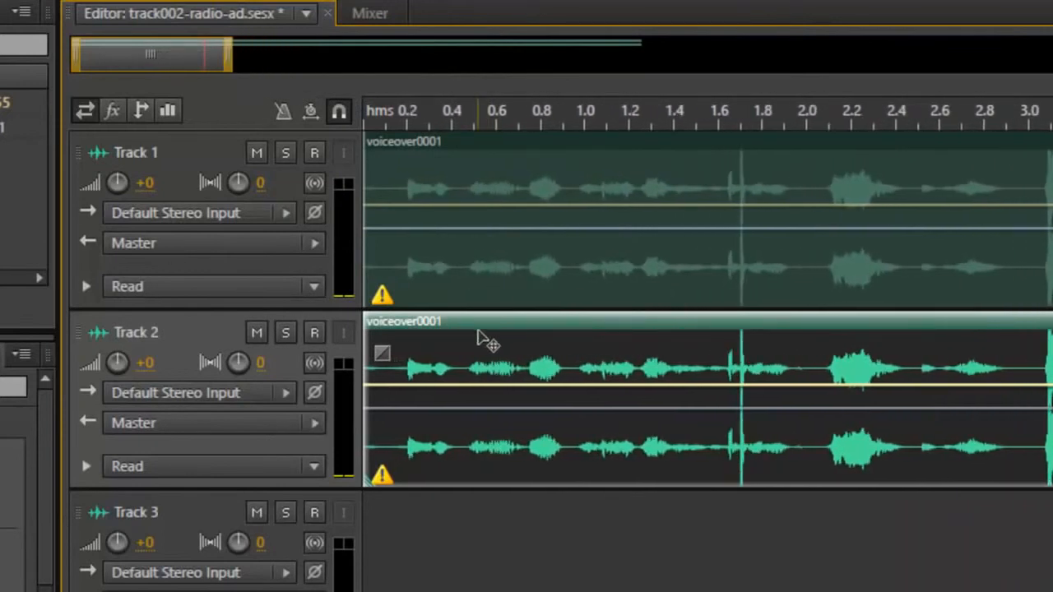
drag(484, 333, 496, 334)
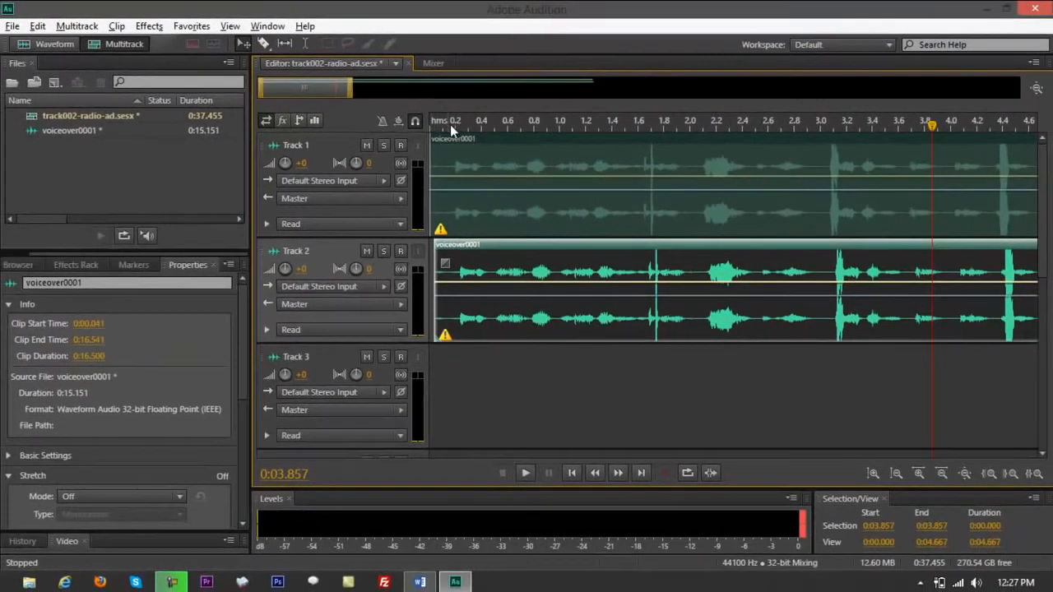
click(440, 81)
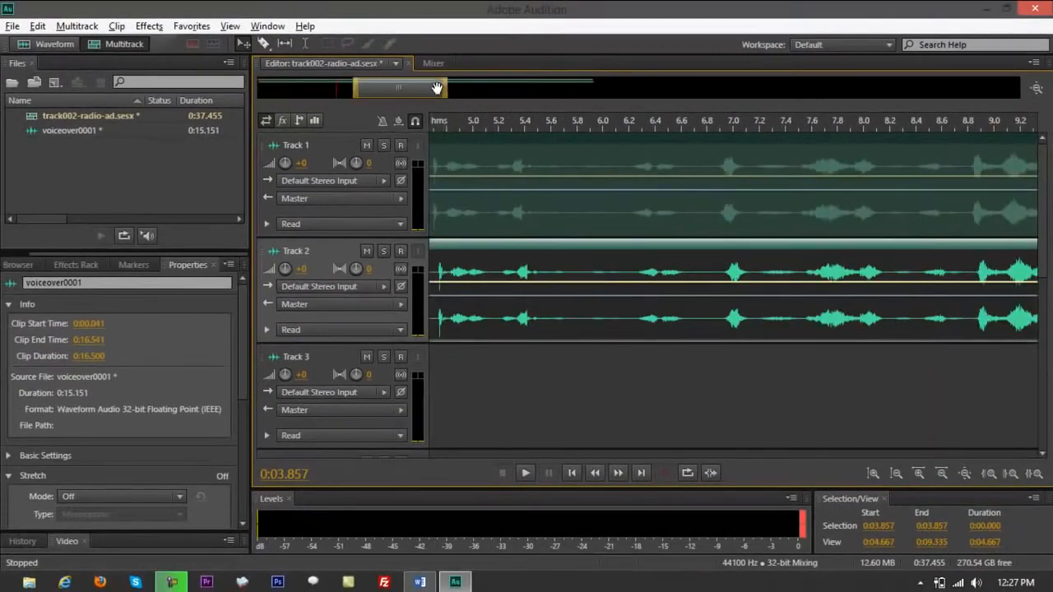
drag(460, 120, 440, 126)
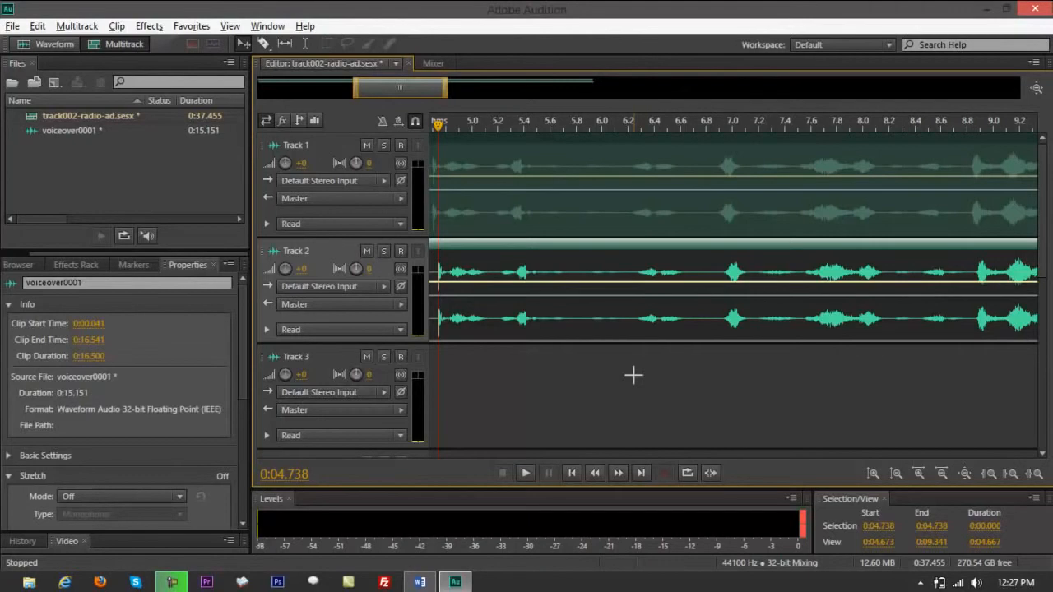
Play the session from the start to hear the offset between the two voiceover clips.
key(Home)
key(space)
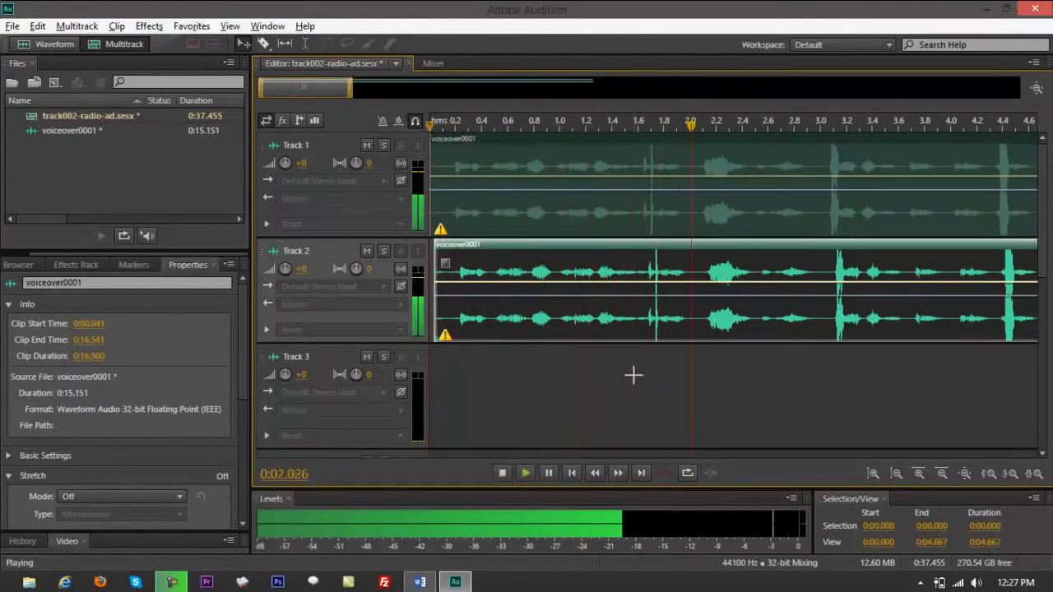
key(space)
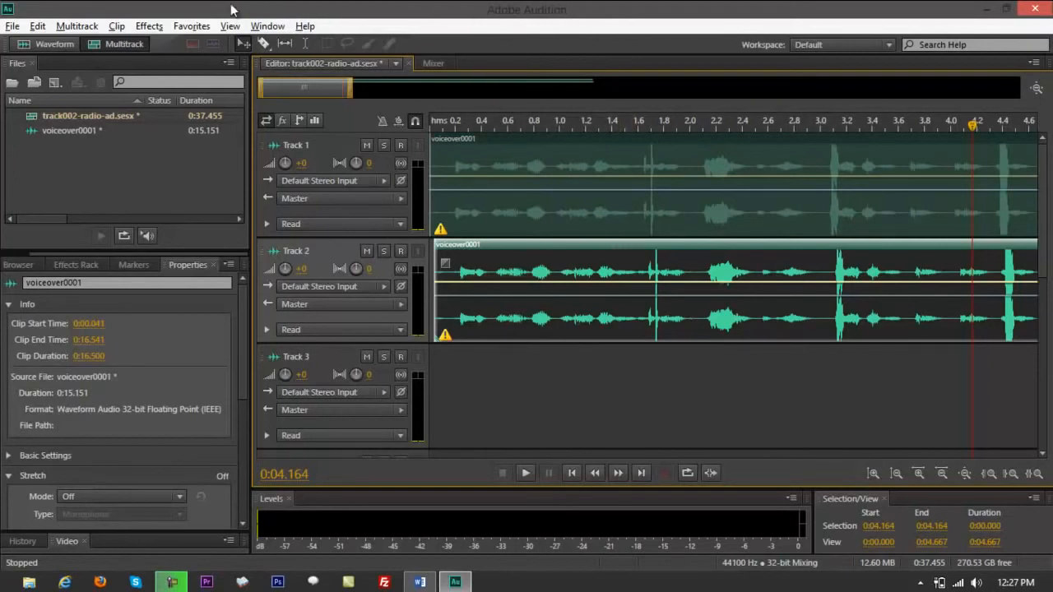
click(148, 29)
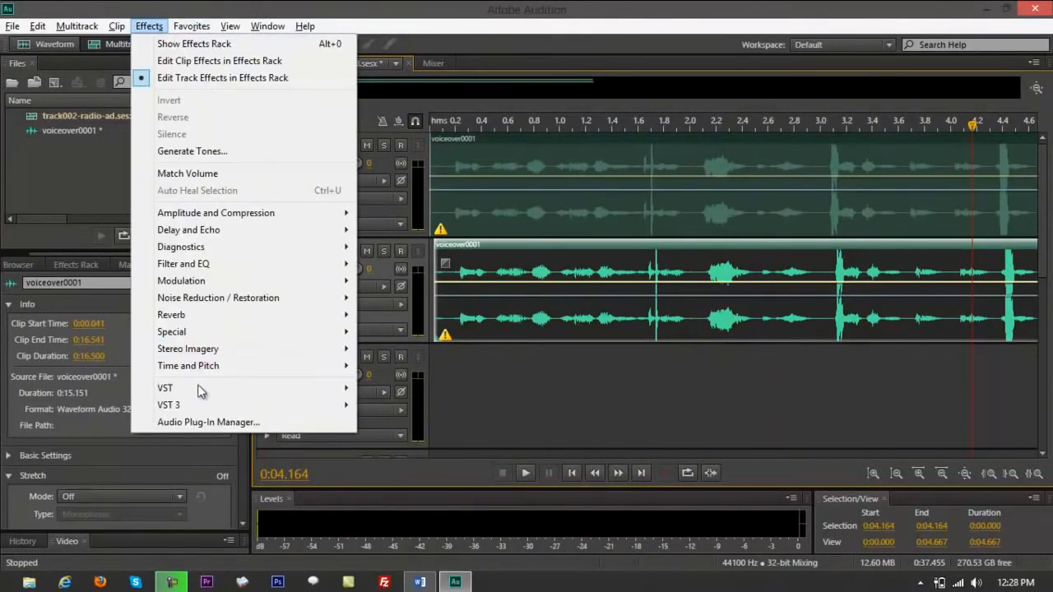
click(782, 420)
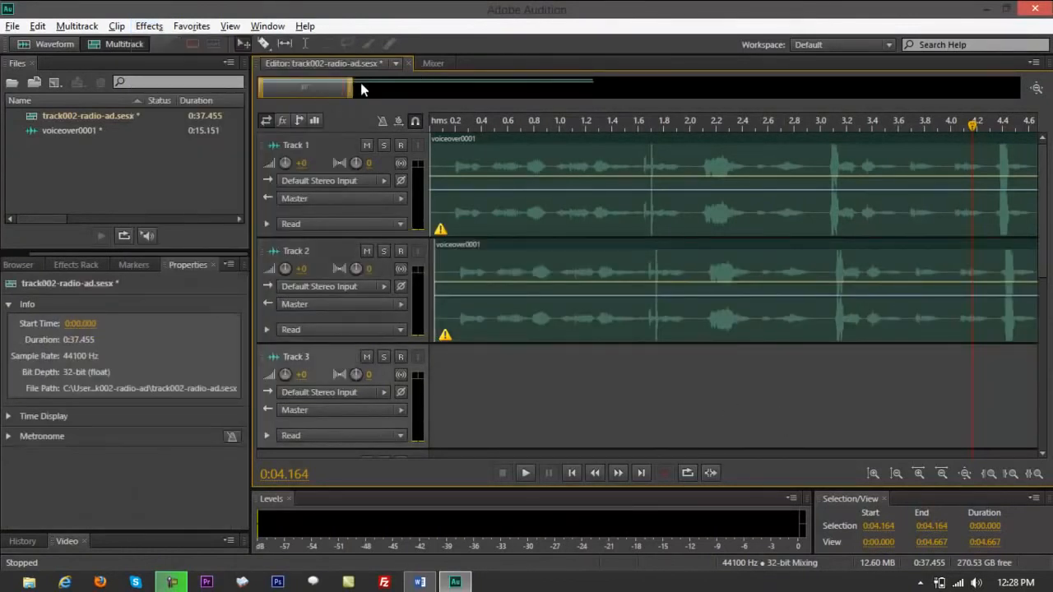
Select the Track 2 voiceover clip and replay the opening of the session with both full clips in view.
drag(355, 92, 750, 89)
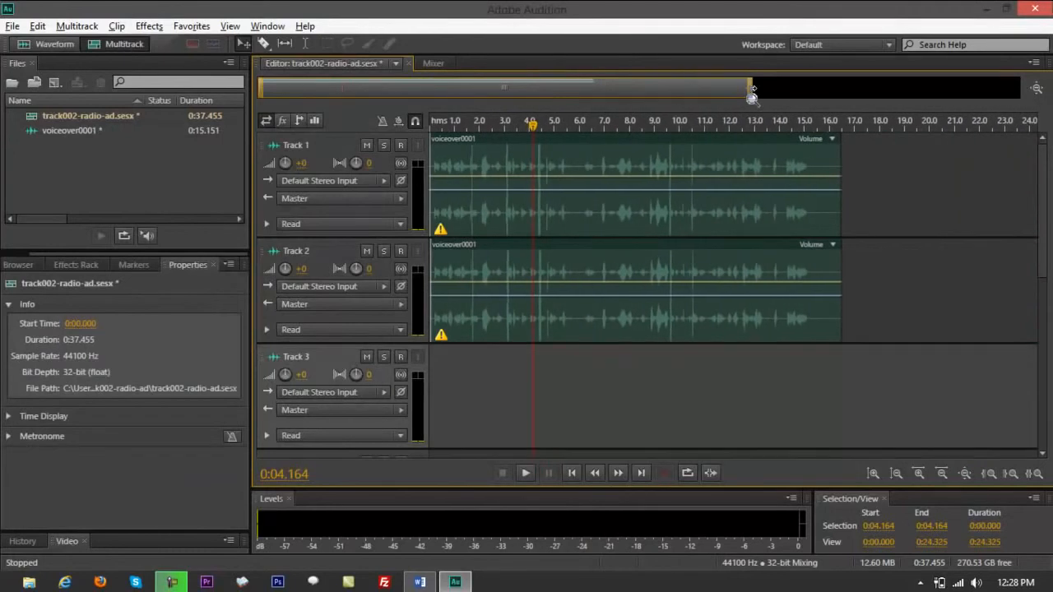
click(589, 326)
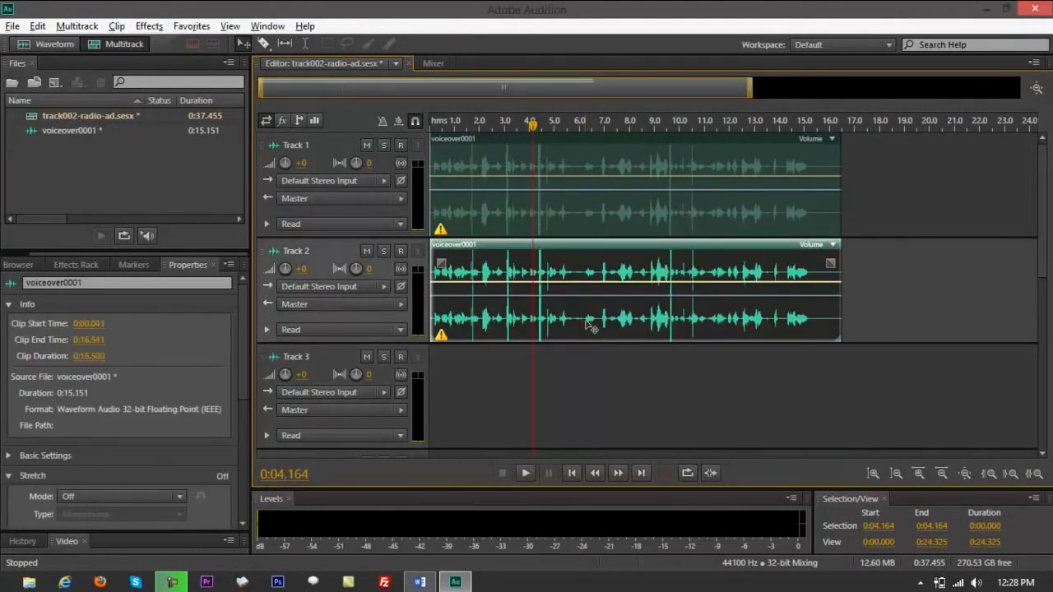
key(Home)
key(space)
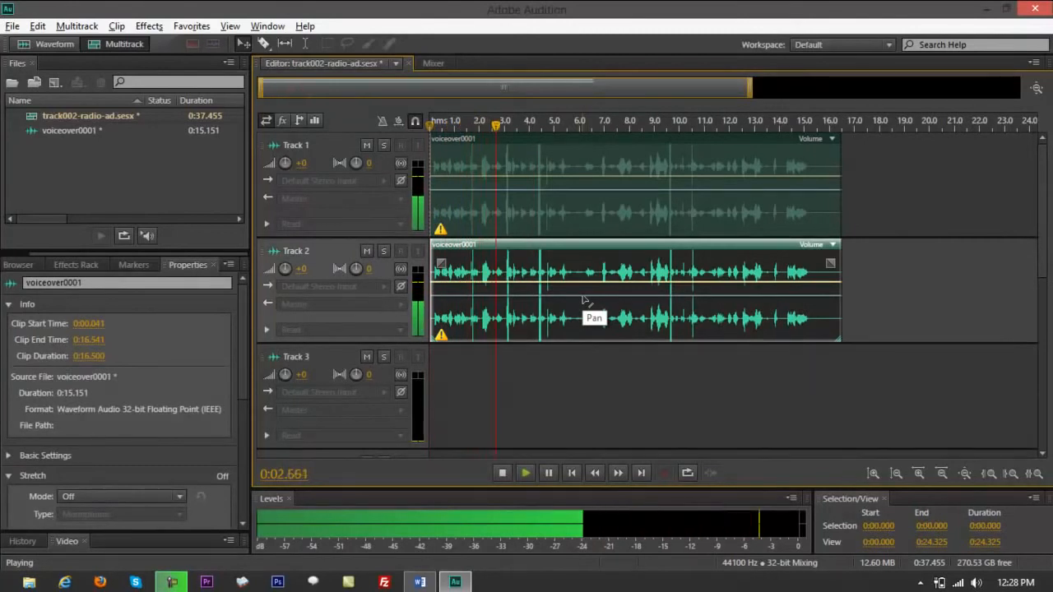
key(space)
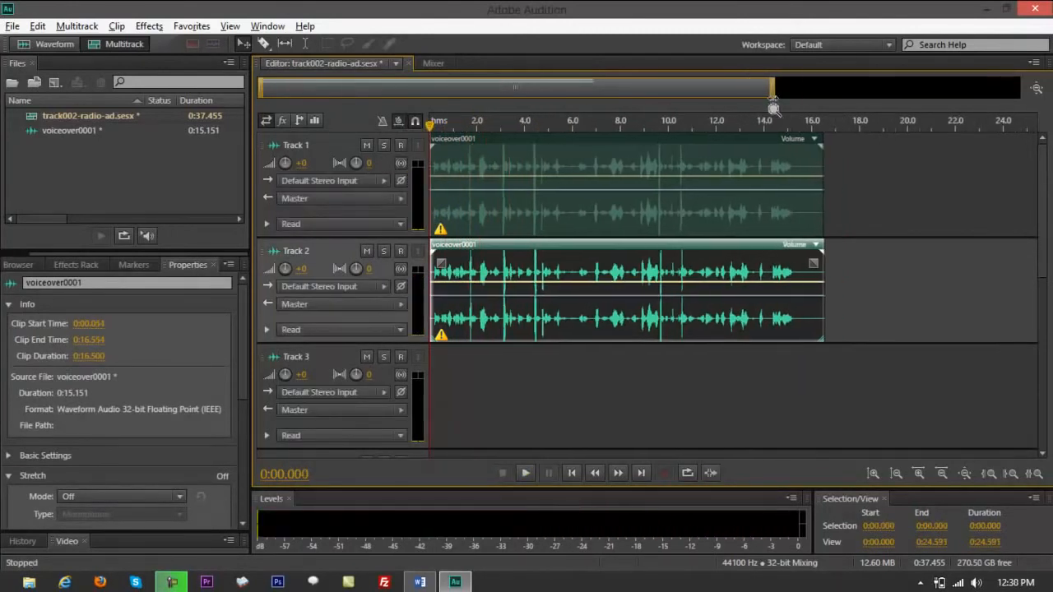
drag(776, 92, 793, 96)
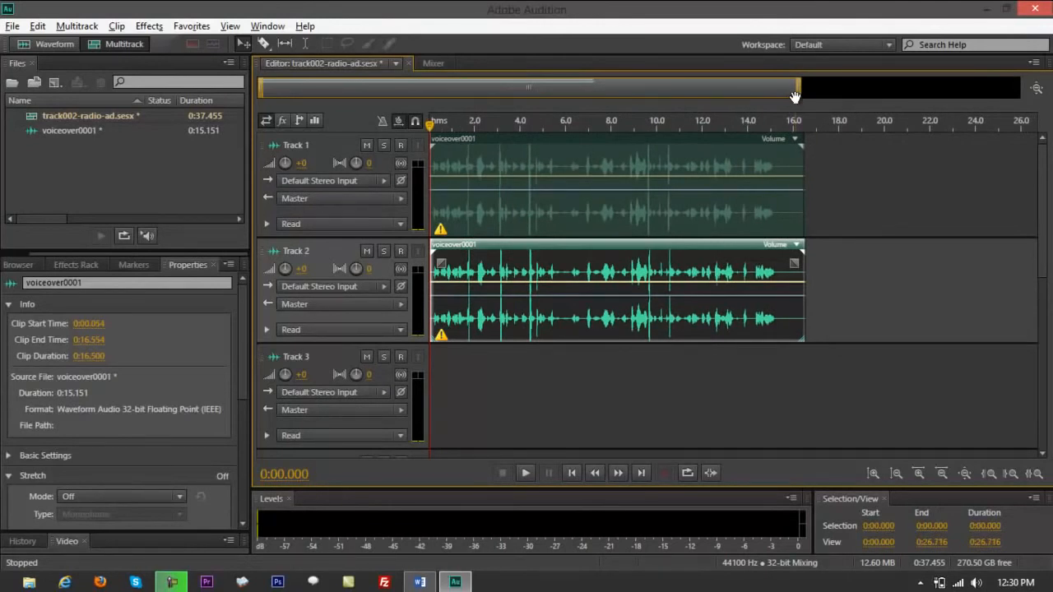
click(164, 27)
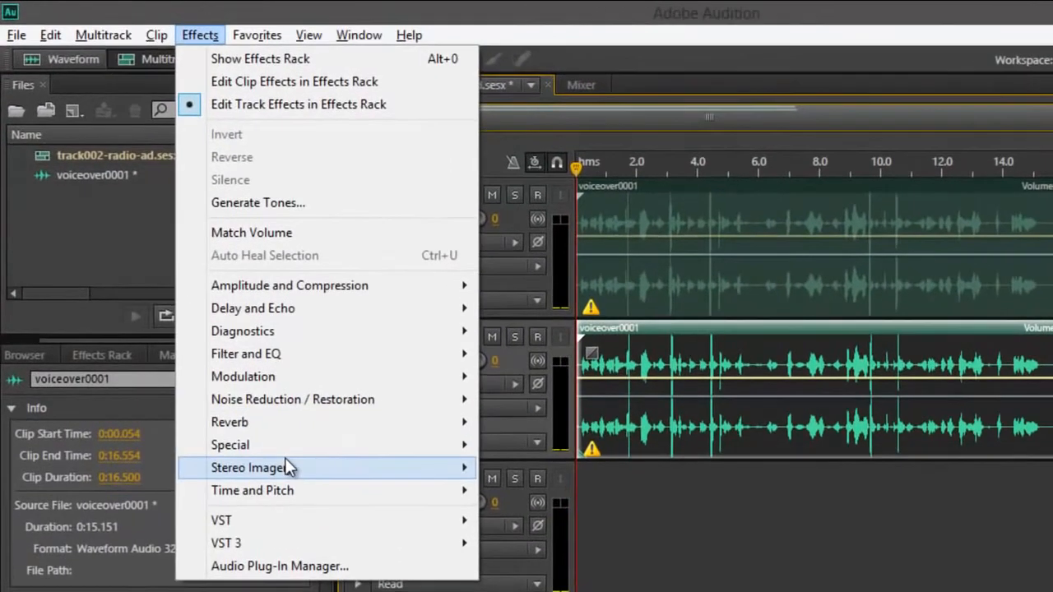
mouse_move(285, 459)
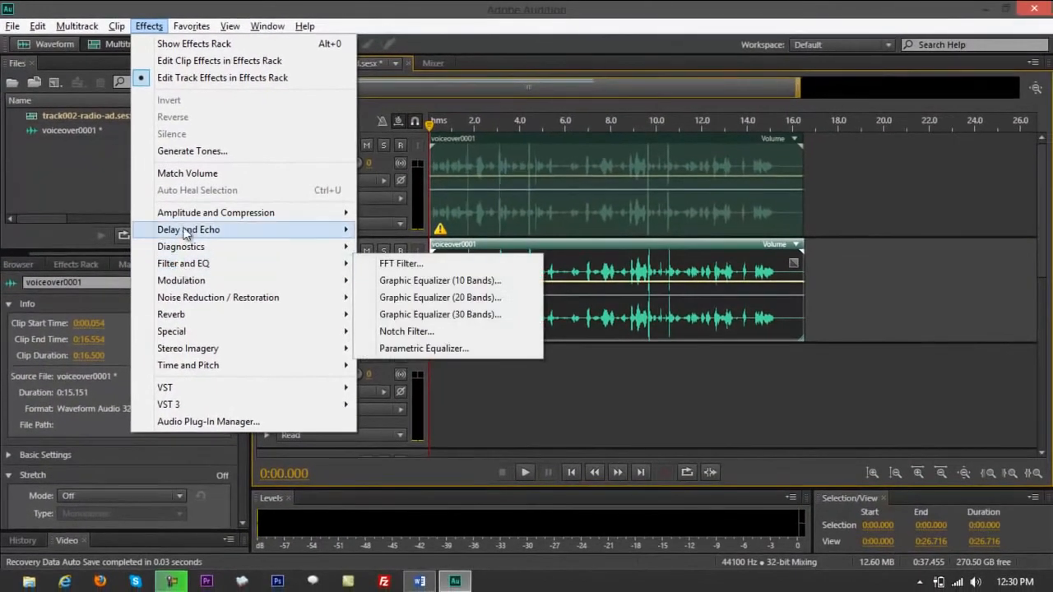
mouse_move(185, 233)
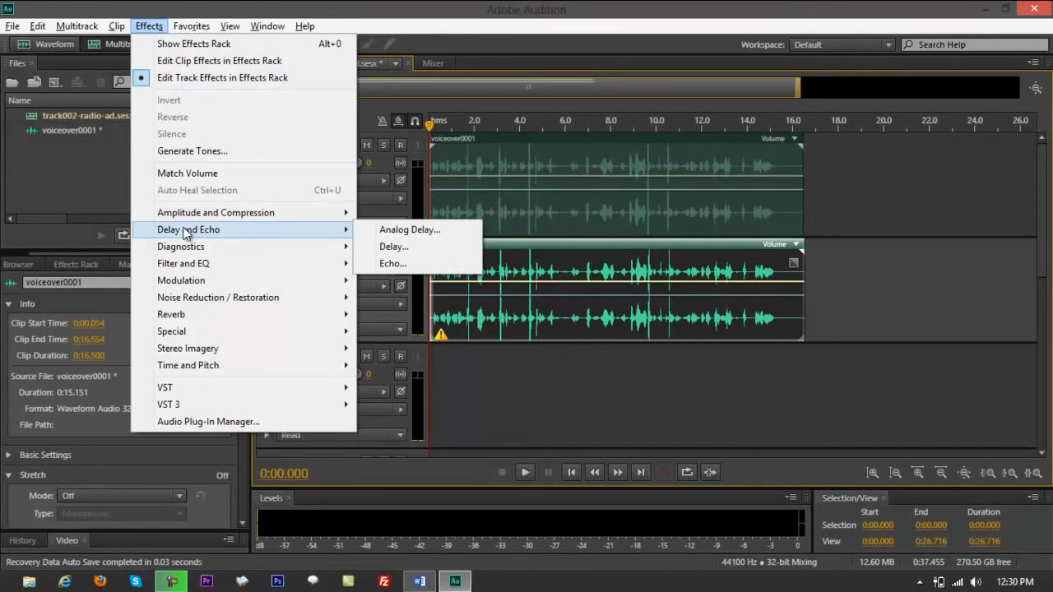
mouse_move(186, 317)
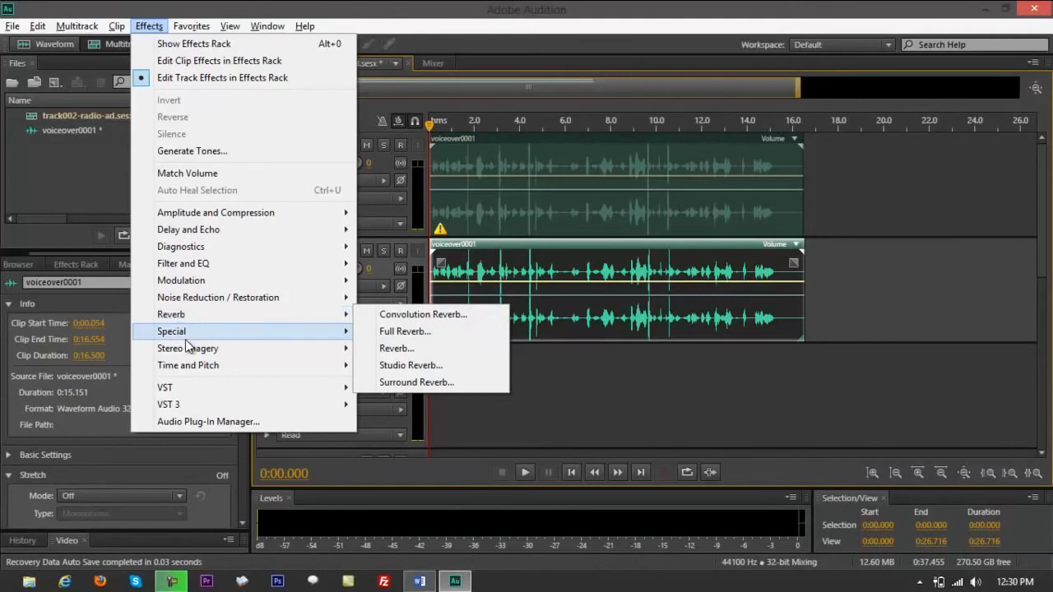
click(594, 444)
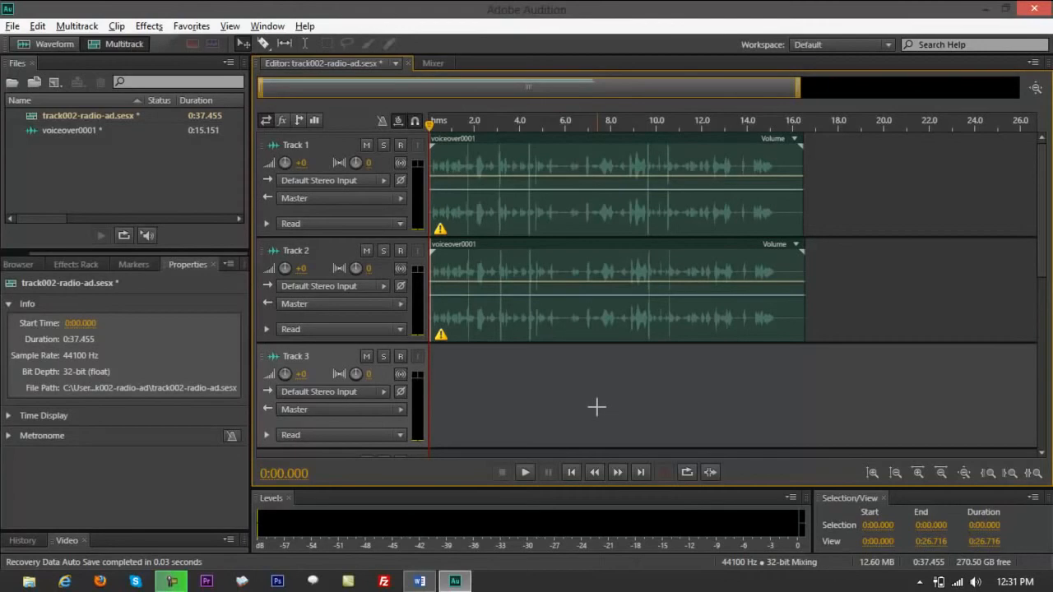
click(148, 26)
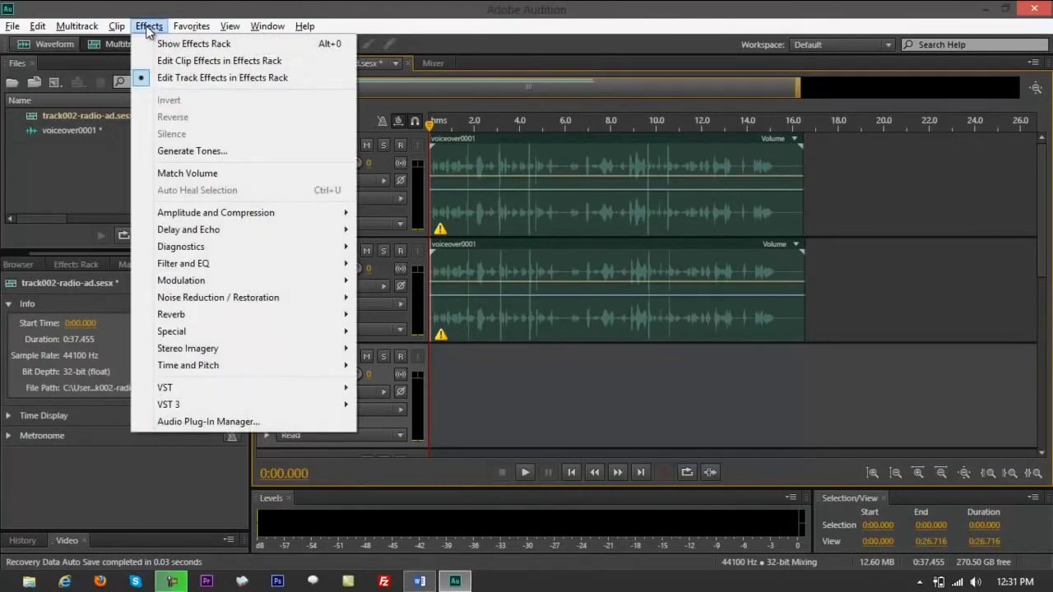
click(600, 381)
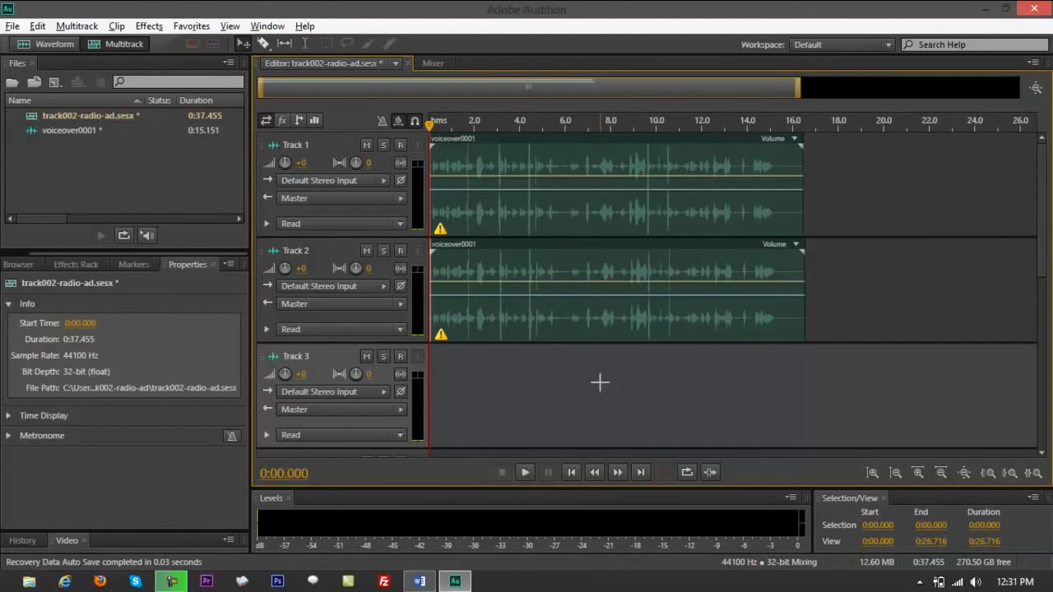
Play the session from the start to hear the two doubled voiceover tracks together.
key(space)
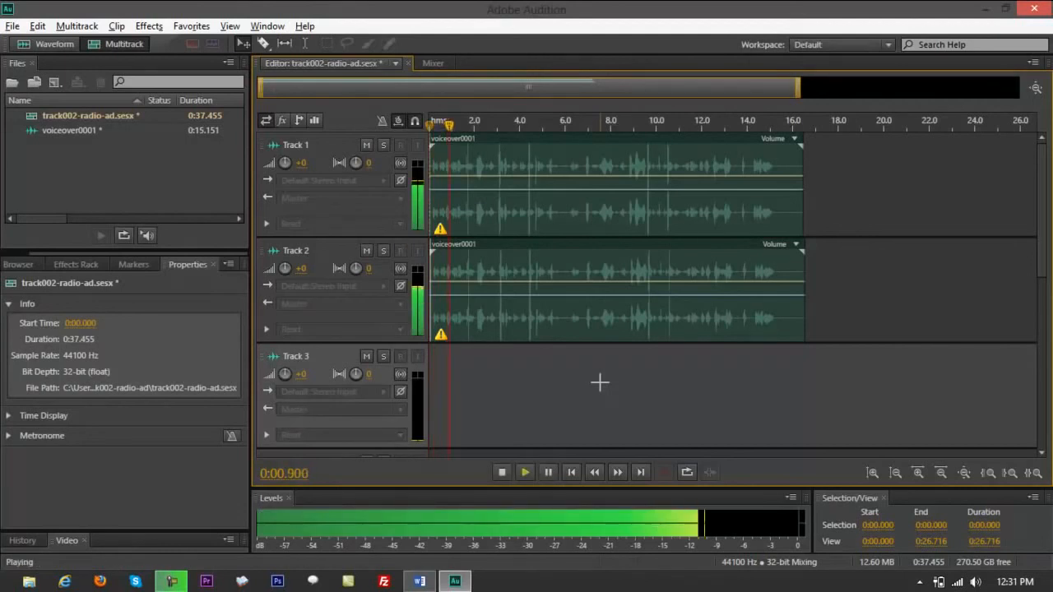